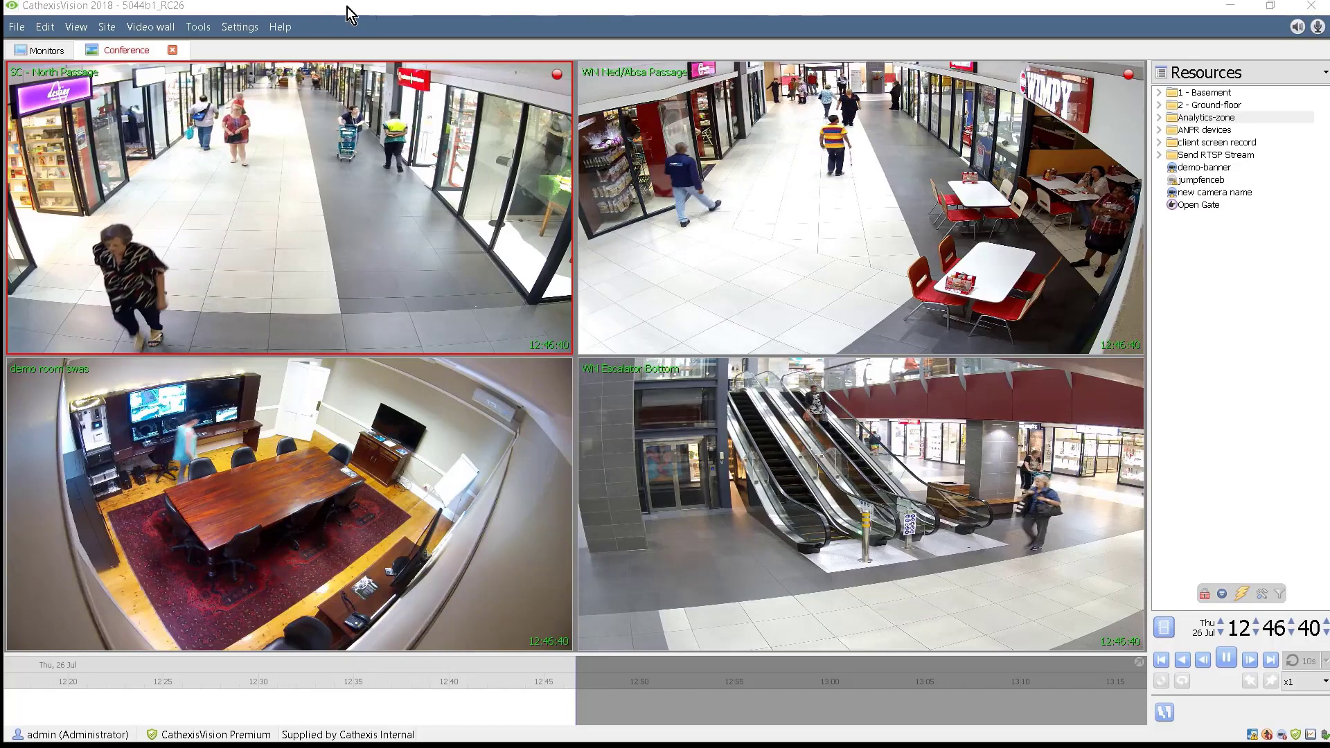
Open the Conference site's setup and show the camera list of the CATHEXIS-DEMO server.
click(109, 28)
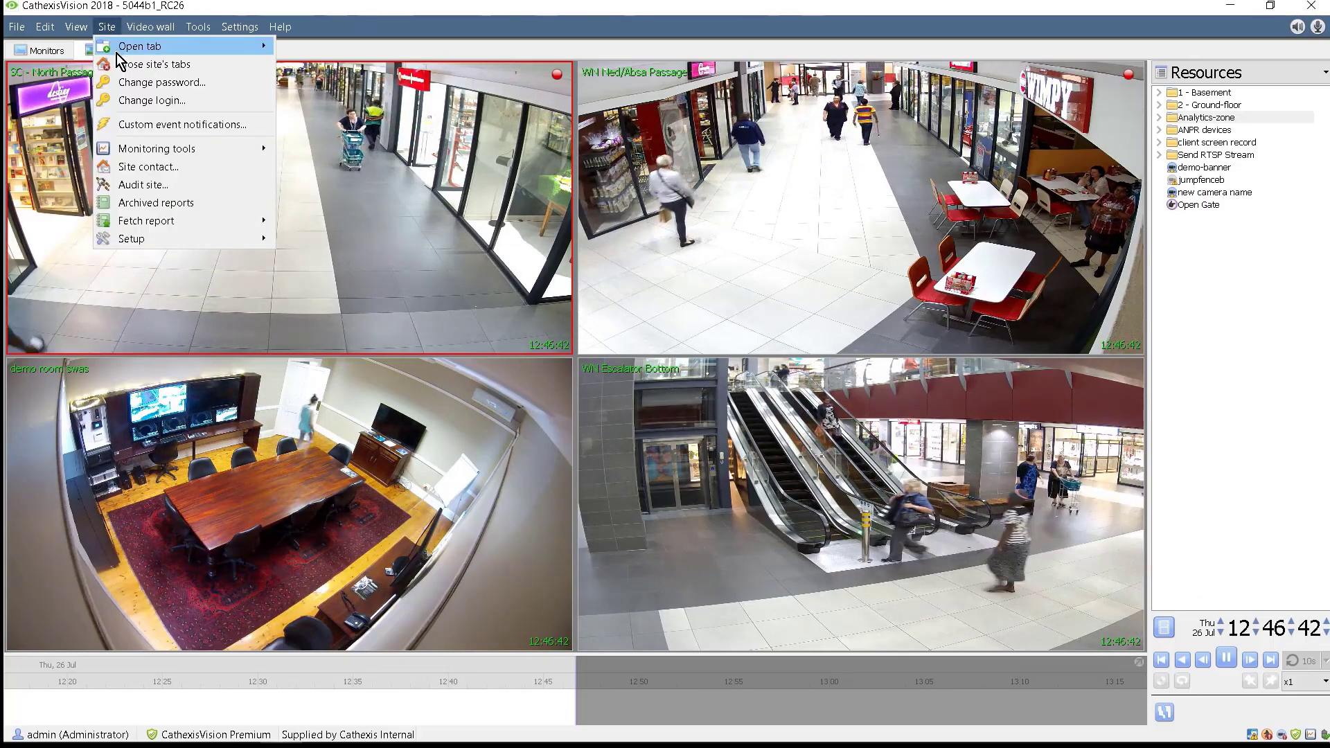
mouse_move(125, 47)
click(321, 111)
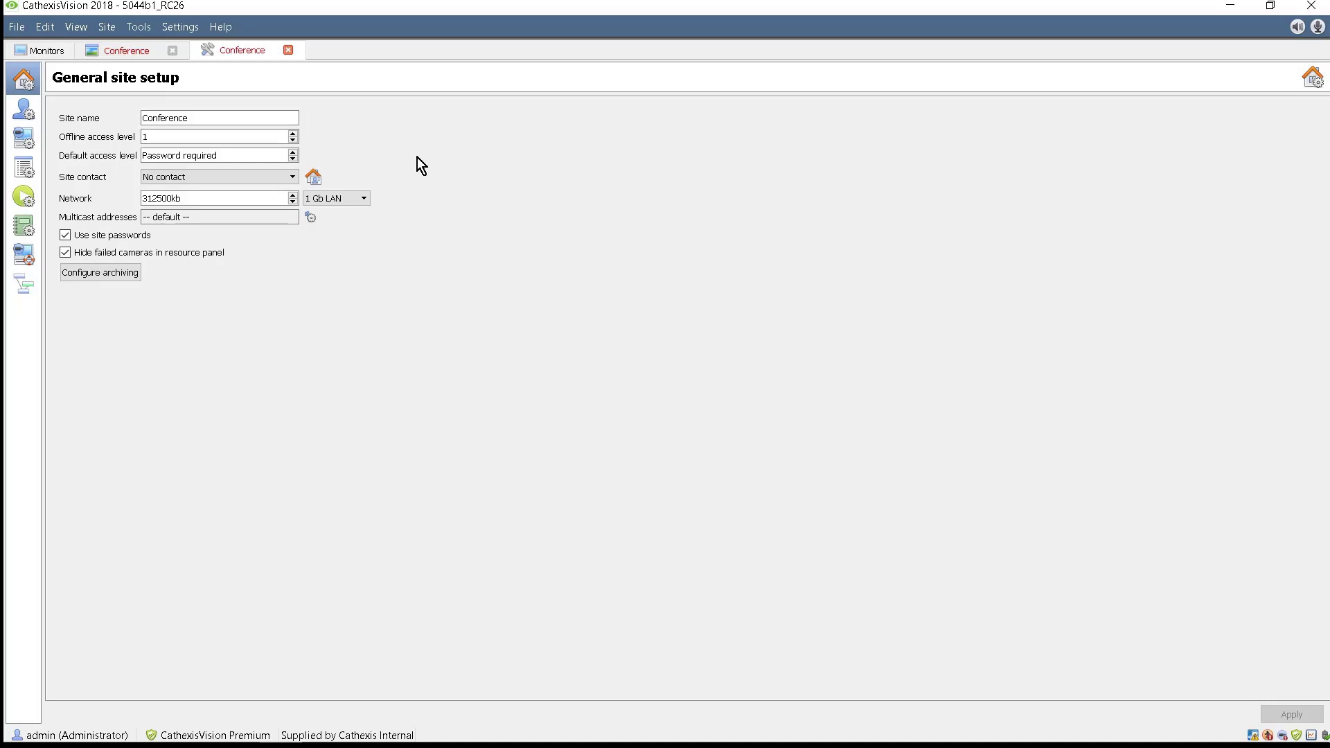
click(22, 139)
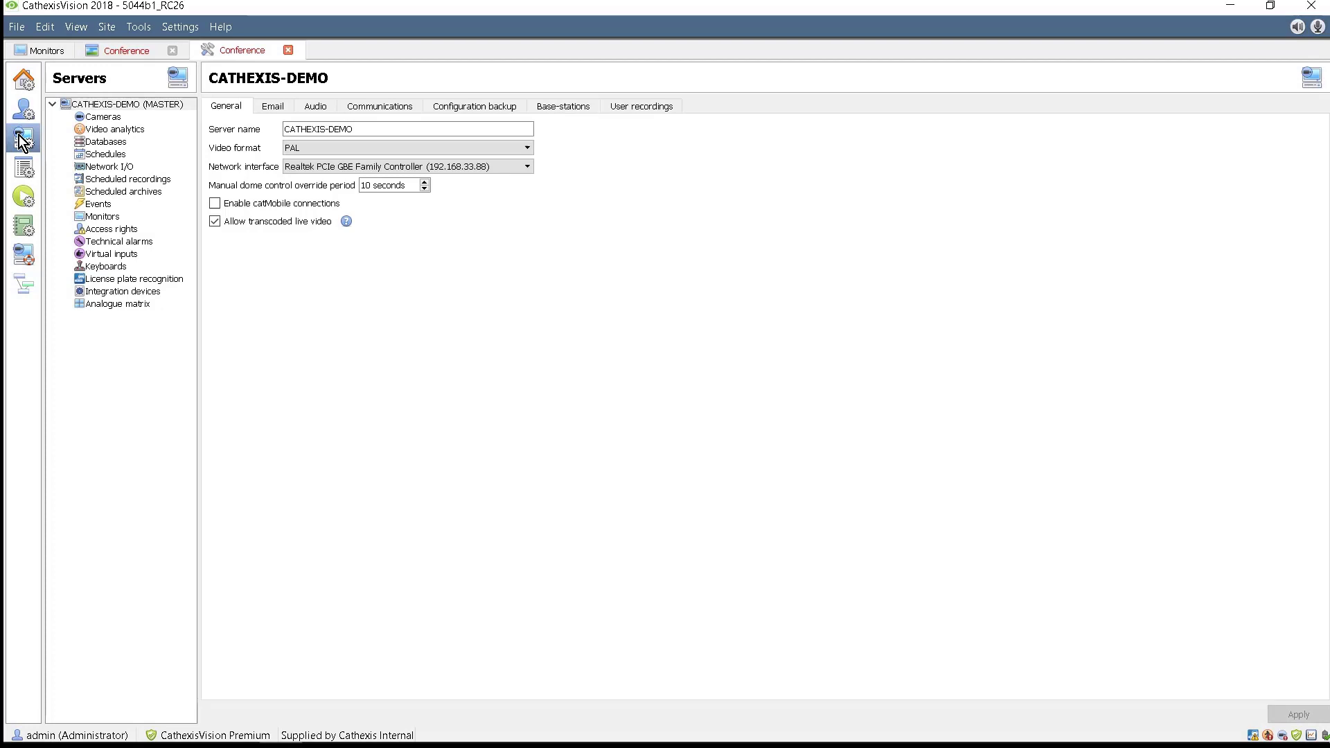
click(94, 119)
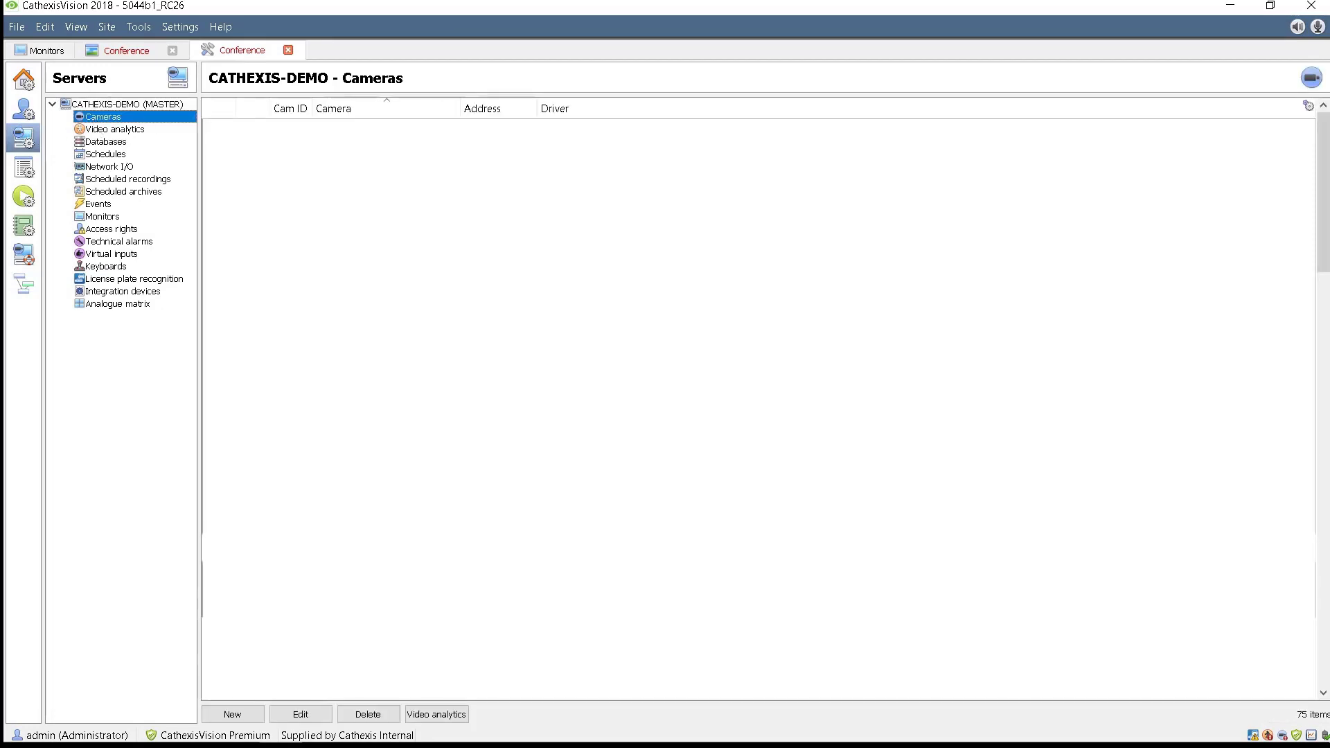
Add a new camera with the Cathexis Virtual driver at IP address 185.00.00.00, named "lpr cam", keeping the default video feed.
click(237, 712)
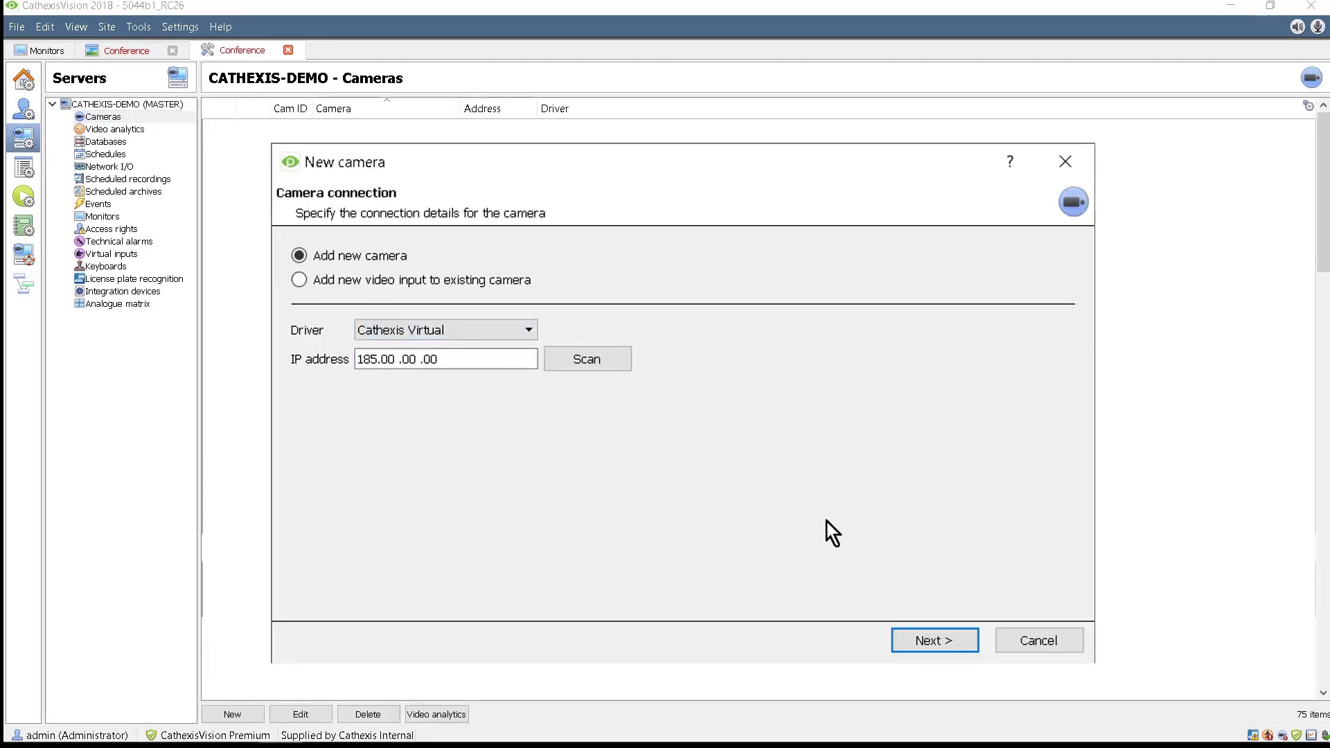
click(932, 640)
click(413, 256)
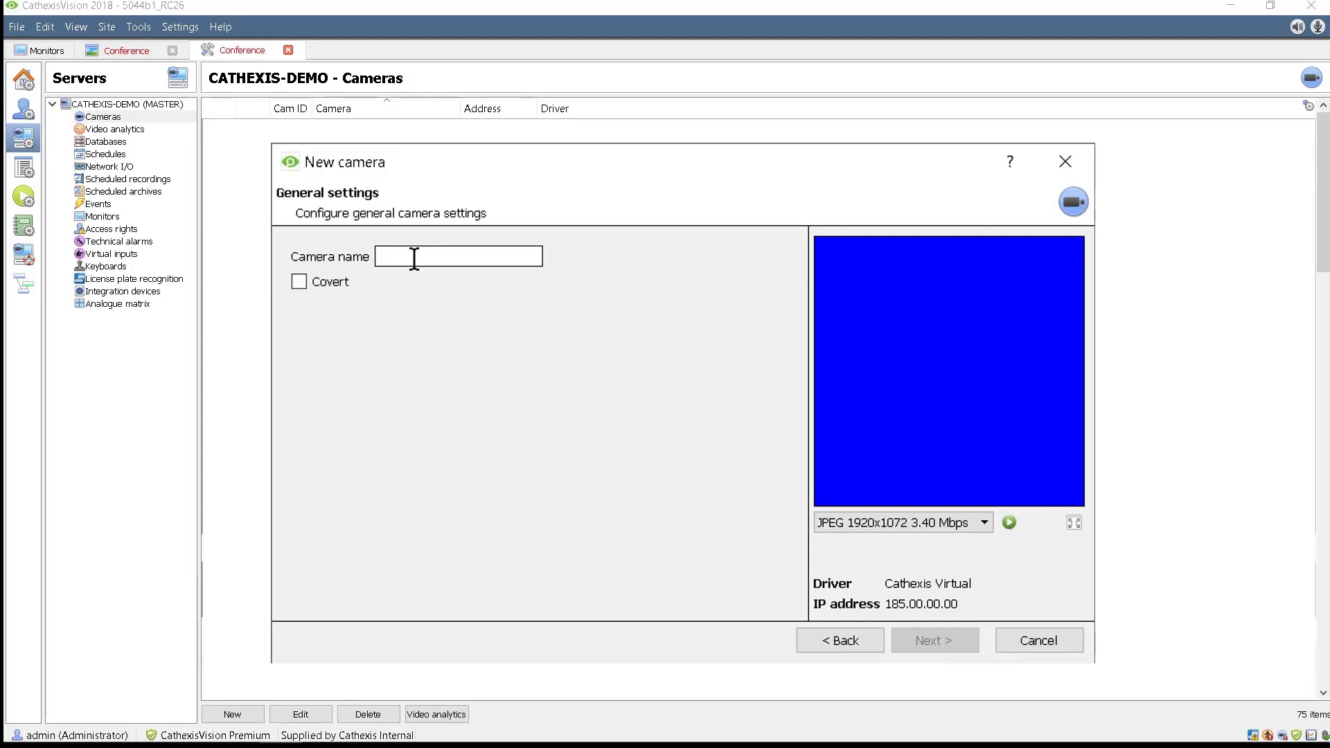
text(lpr cam)
key(Return)
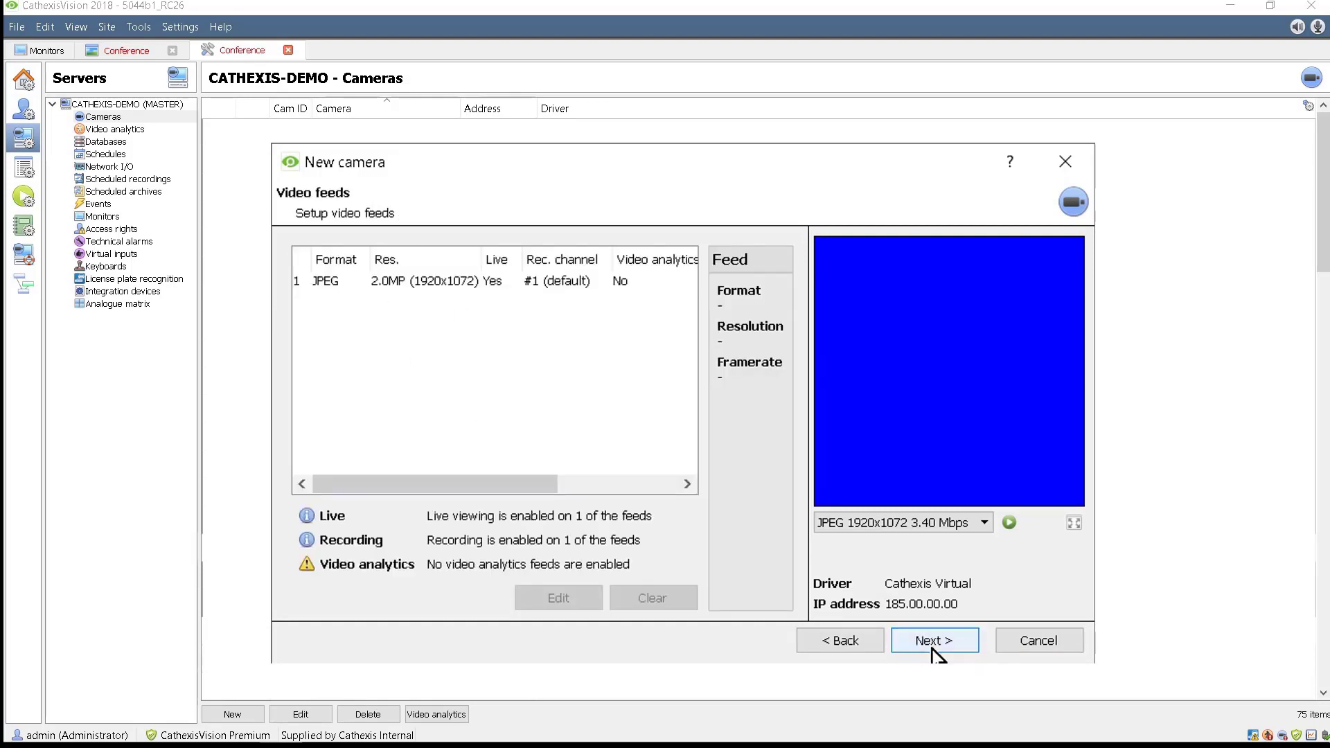
click(933, 641)
click(935, 641)
click(1030, 642)
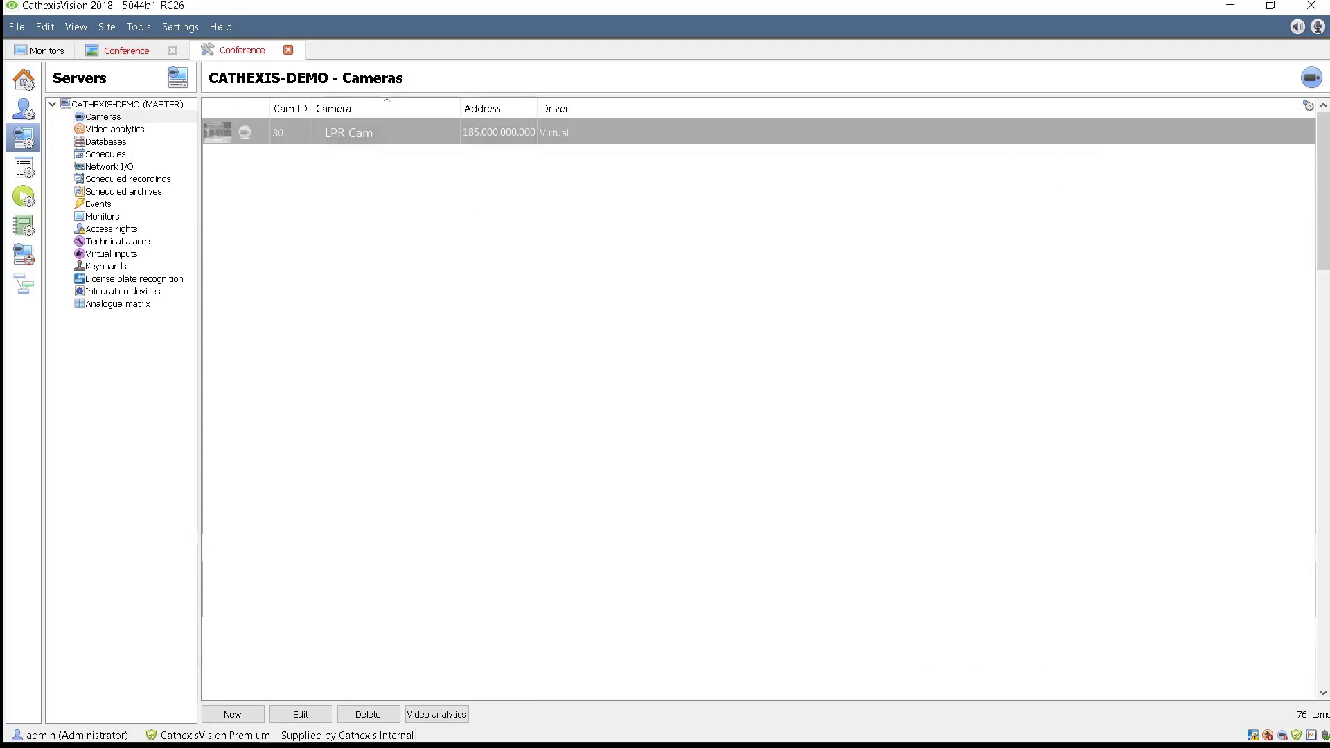
Create a scheduled recording for lpr cam into database main1 at a frame-rate of 25 with the Always schedule.
click(107, 181)
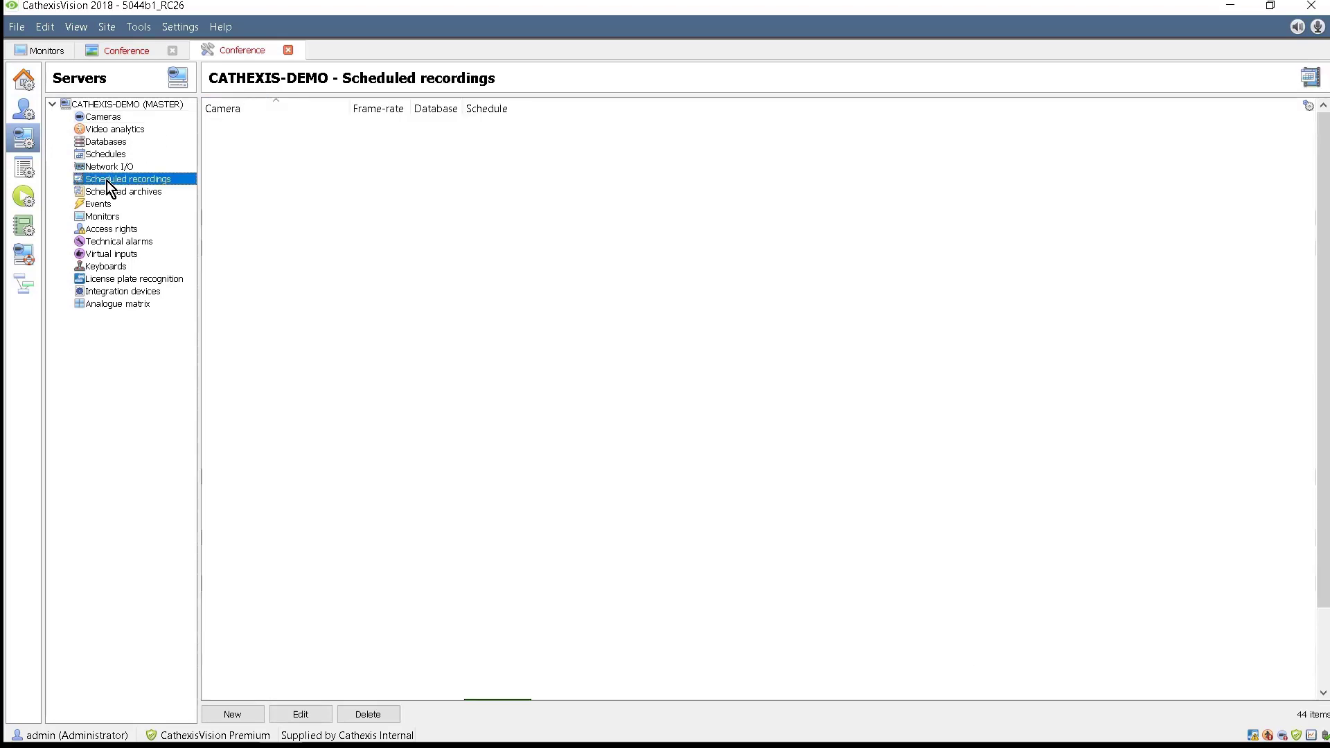
click(239, 714)
click(727, 314)
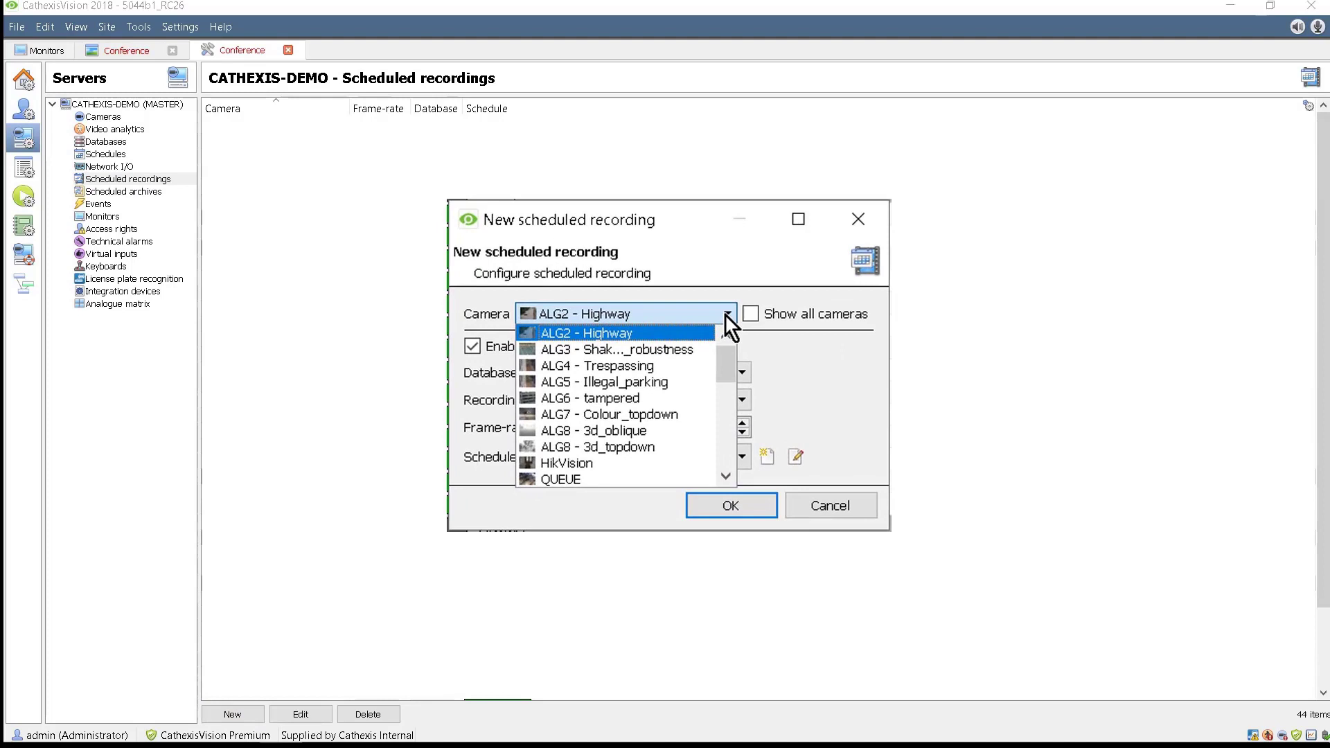
drag(729, 354, 729, 414)
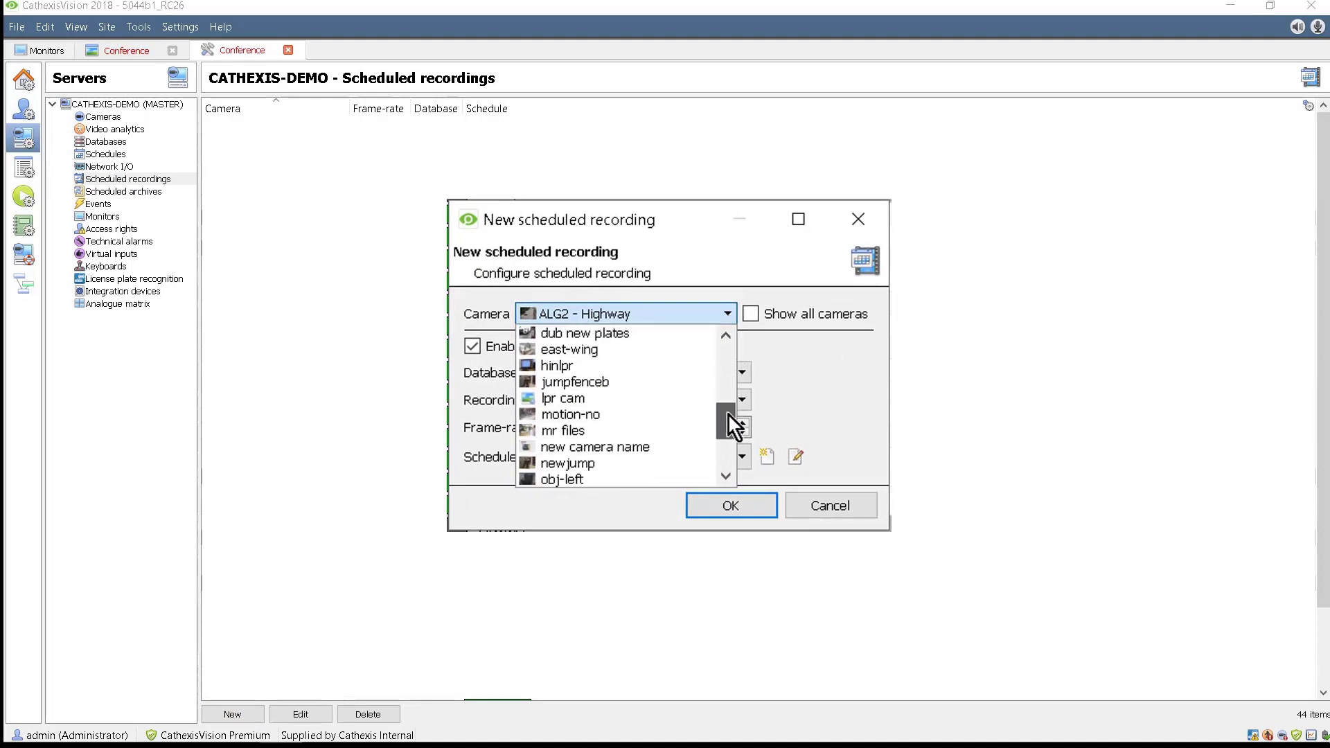
click(585, 400)
click(688, 375)
click(671, 410)
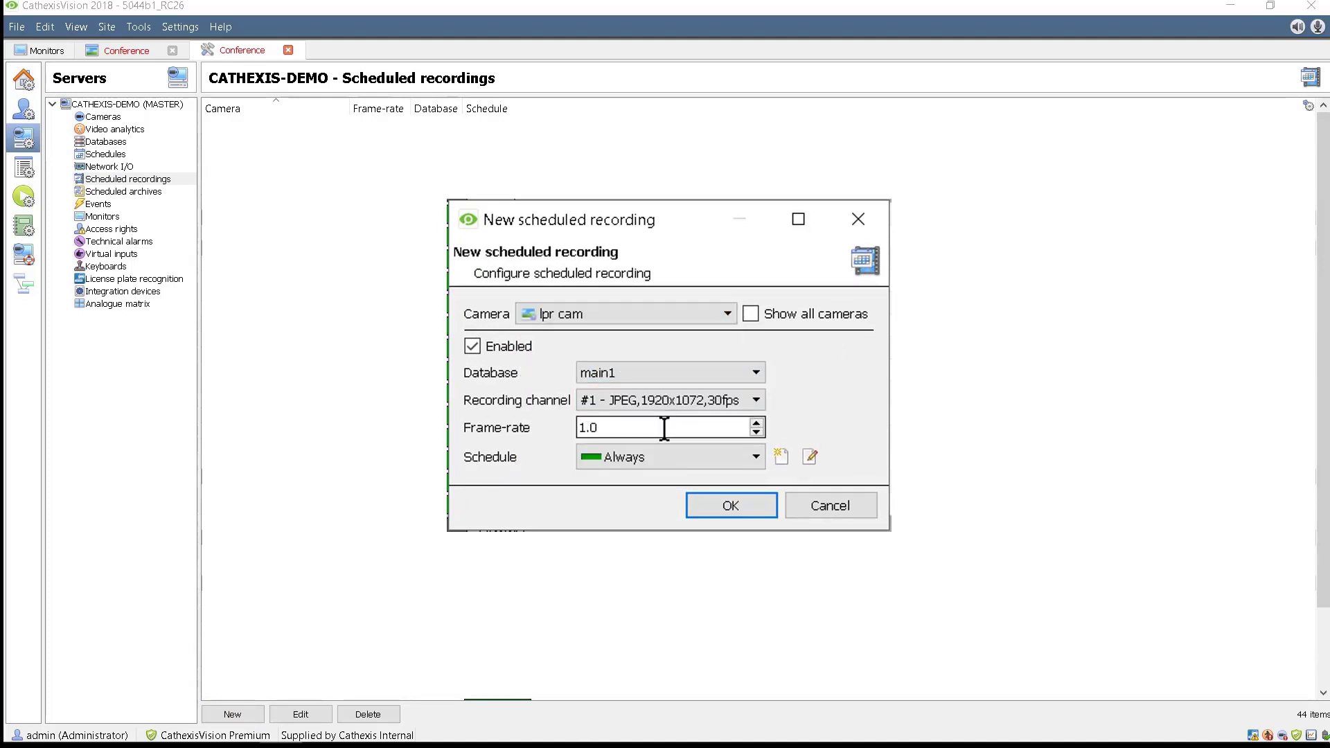
double_click(672, 428)
text(25)
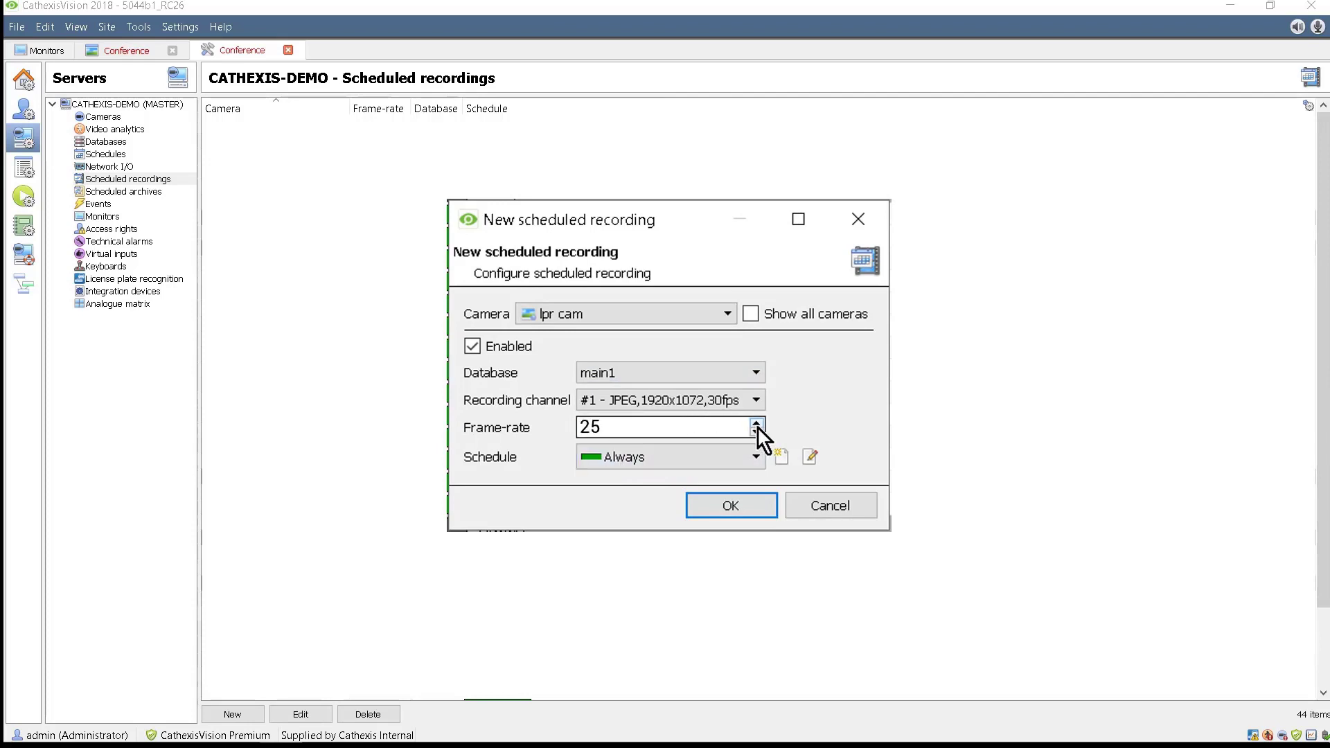
click(737, 508)
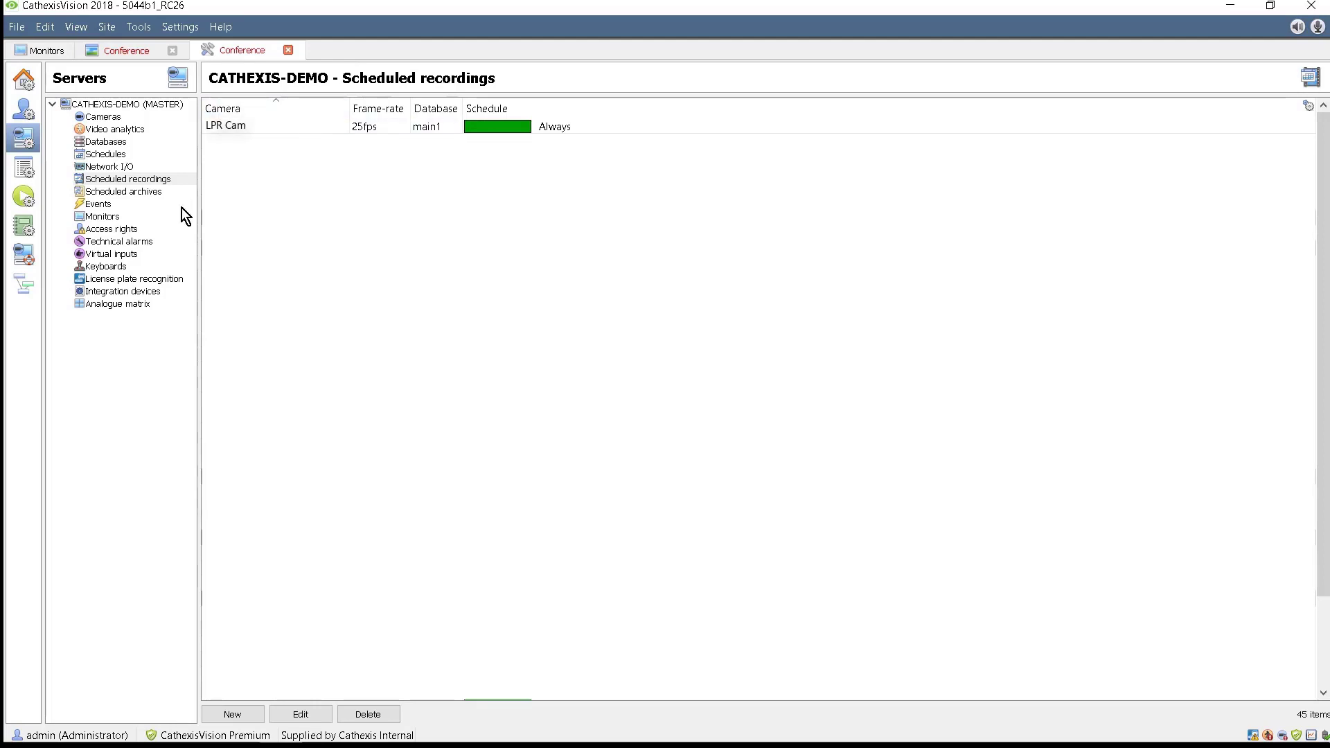
Add a new integration device using the Cathexis LPR driver and name it "Cathexis ANPR".
click(125, 291)
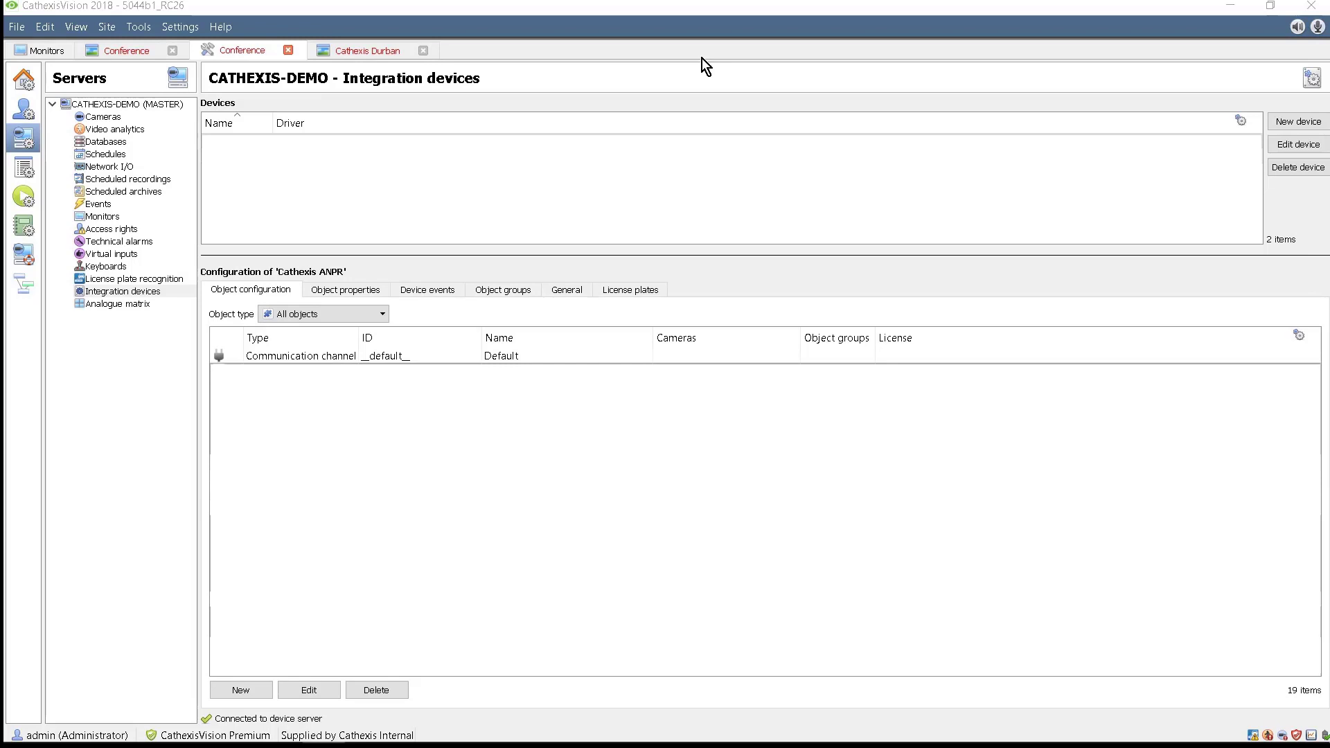
click(1317, 125)
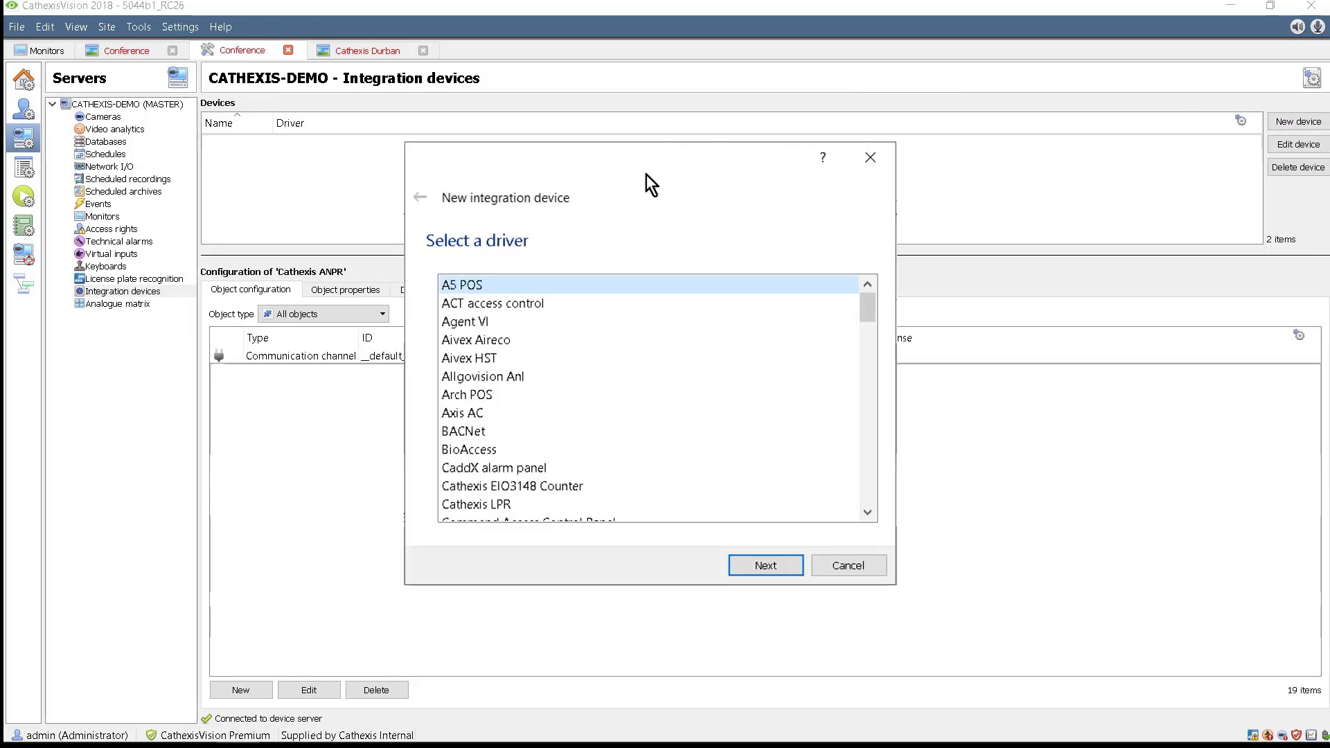
mouse_move(863, 309)
mouse_down()
mouse_move(865, 352)
mouse_move(867, 331)
mouse_up()
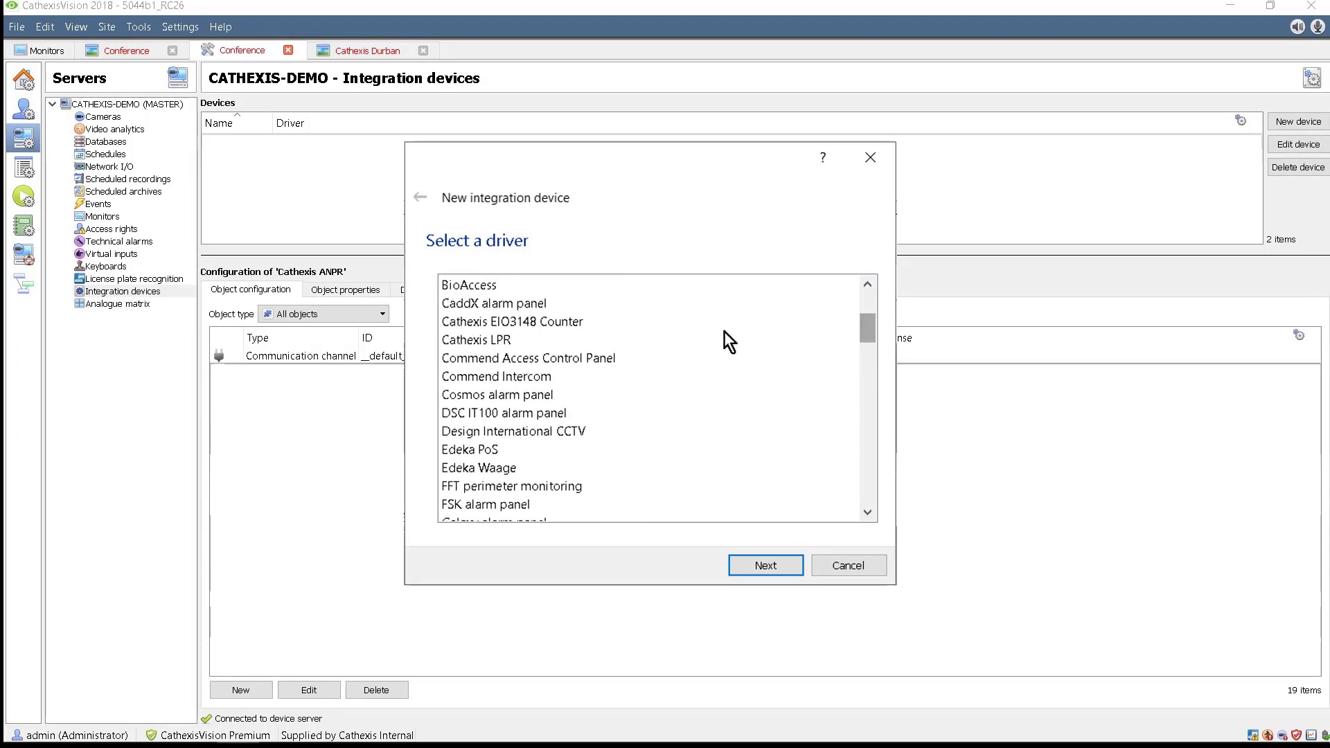
click(495, 344)
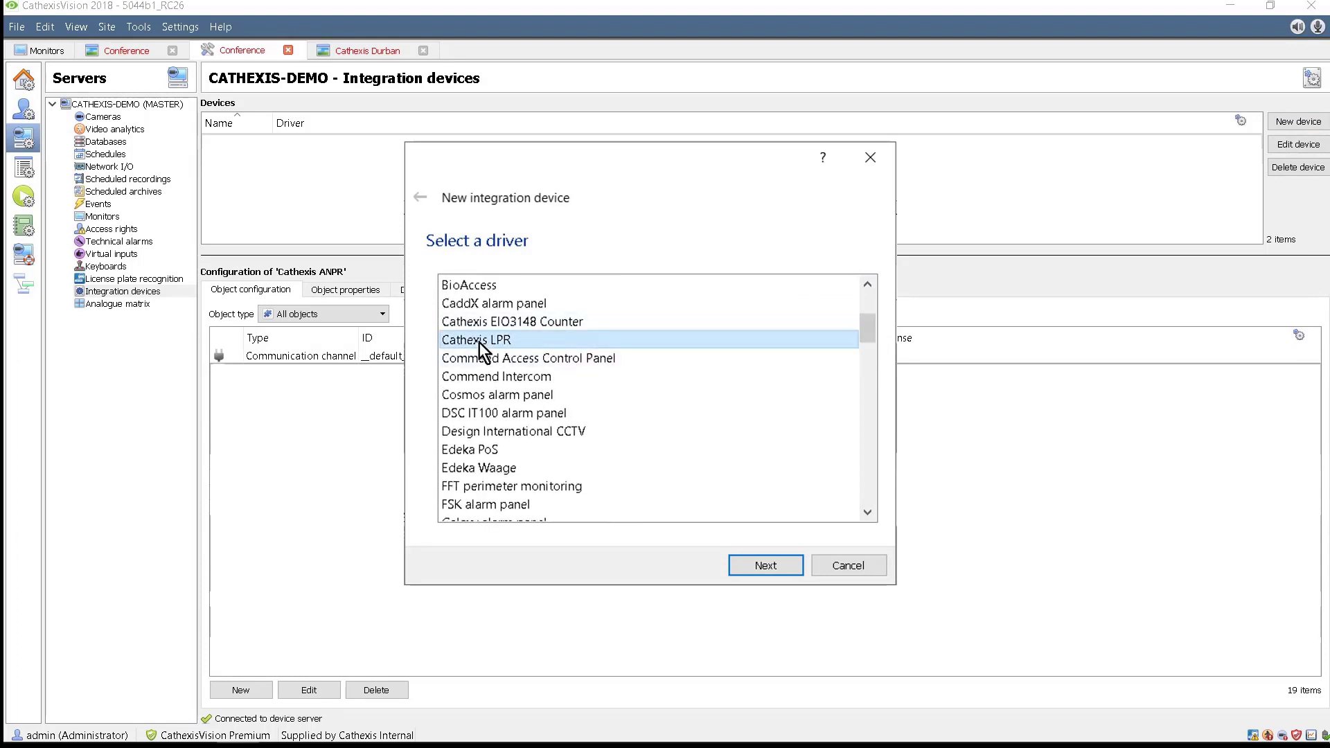
click(749, 567)
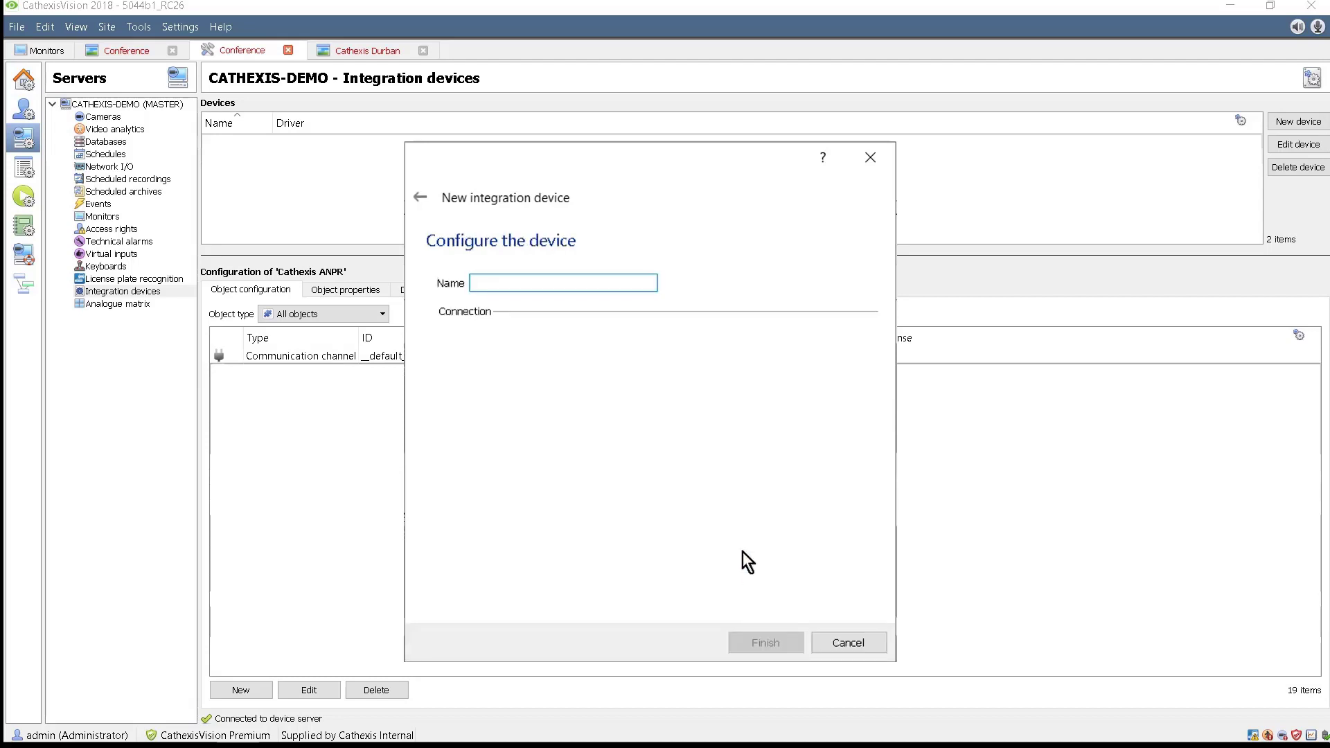
text(C)
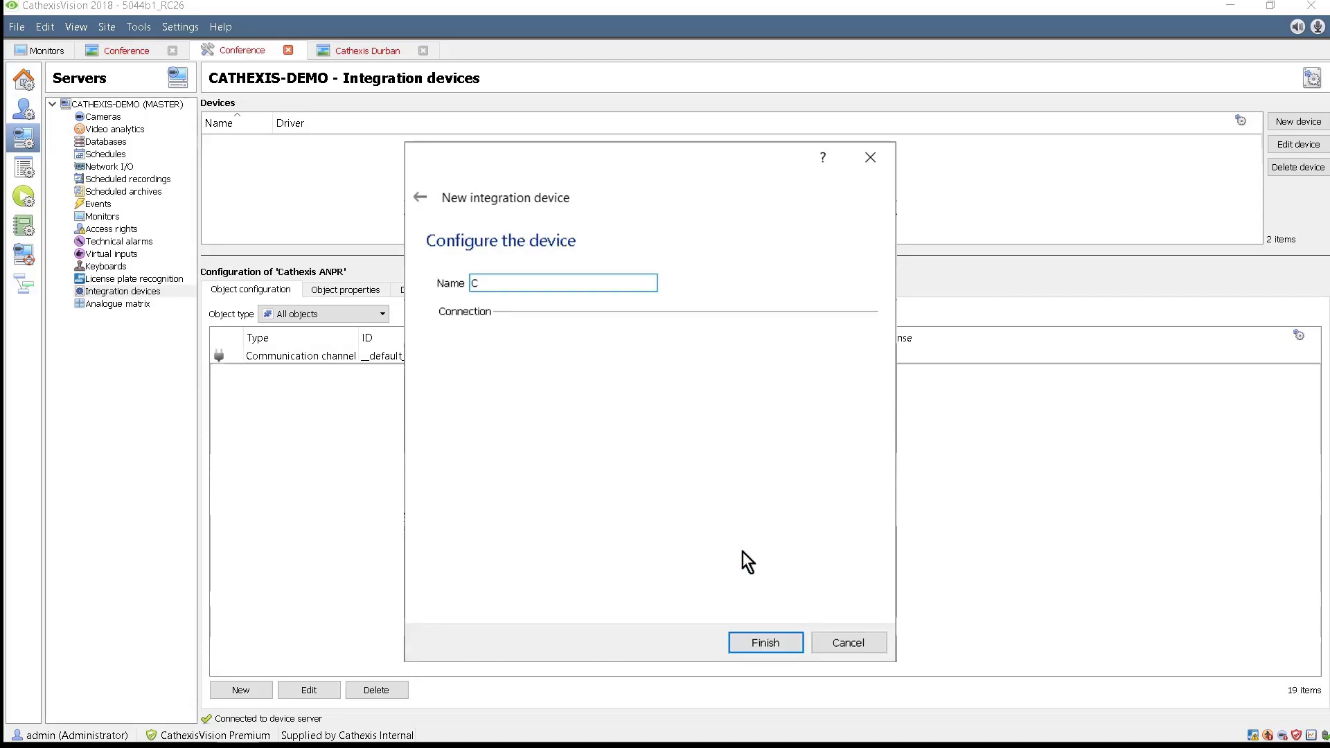
text(athexis ANPR)
click(766, 643)
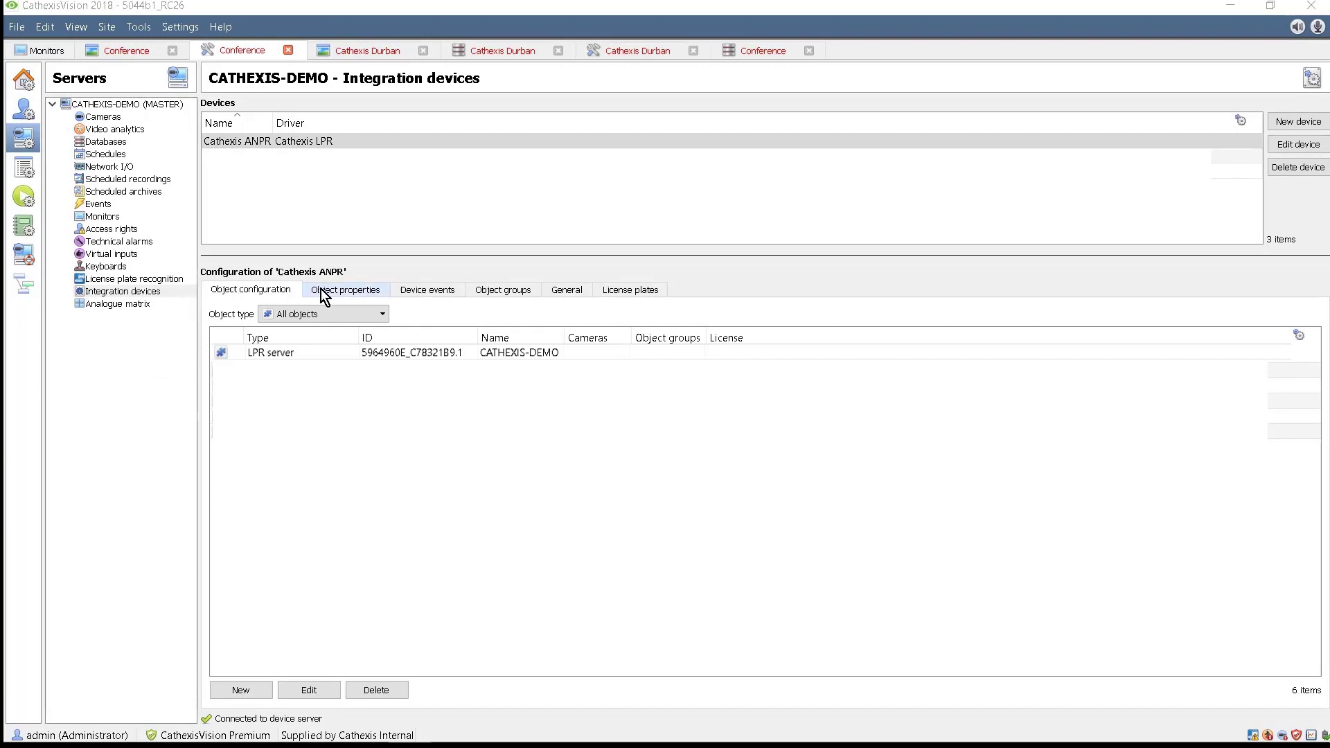
Create a 100 MB integration database named "anpr1a" with the Cathexis LPR v3 (1.1.1) driver.
click(560, 293)
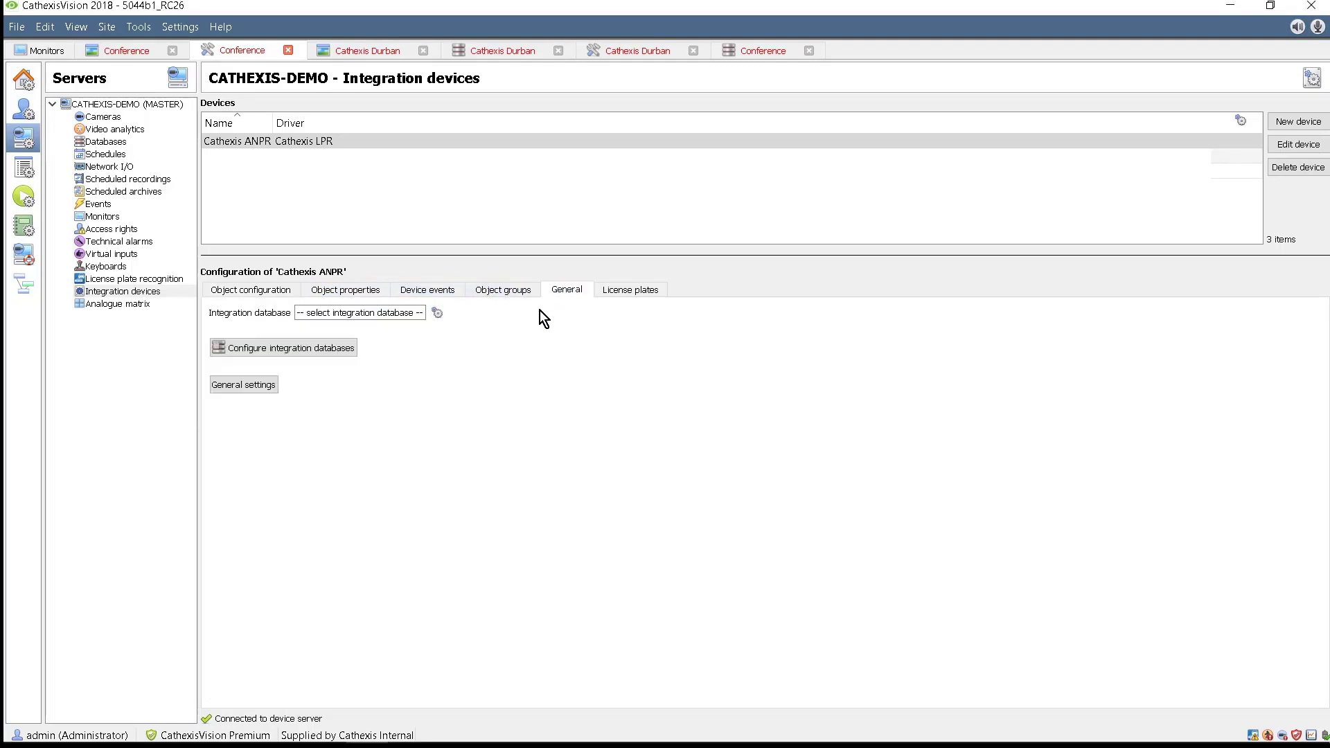
click(321, 351)
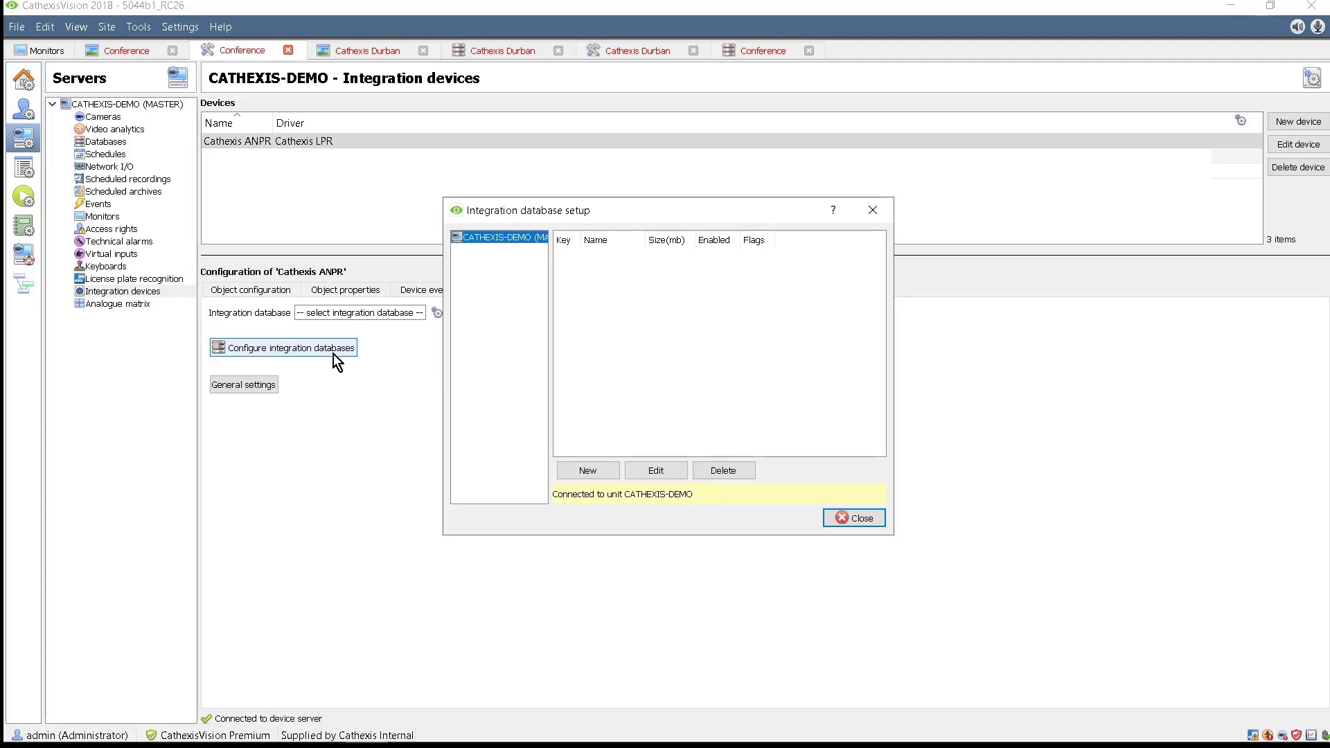
click(589, 471)
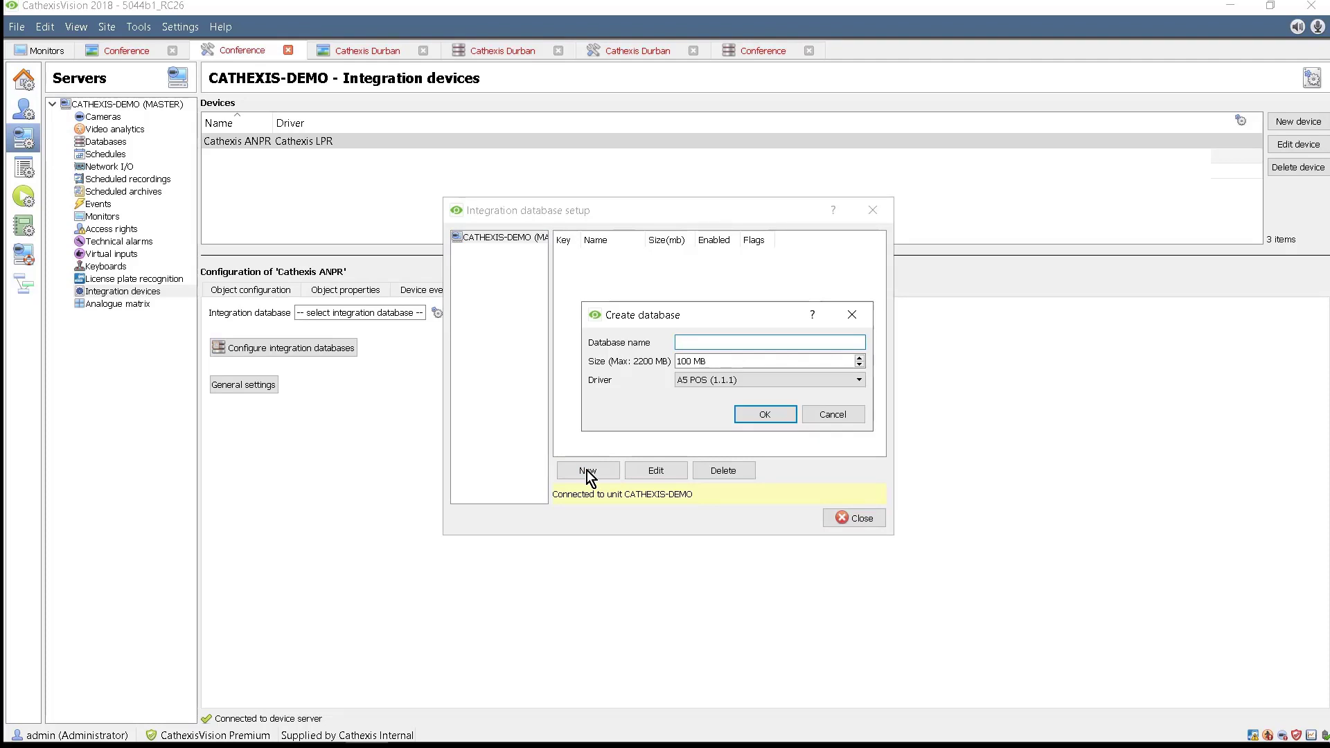
drag(742, 311, 732, 315)
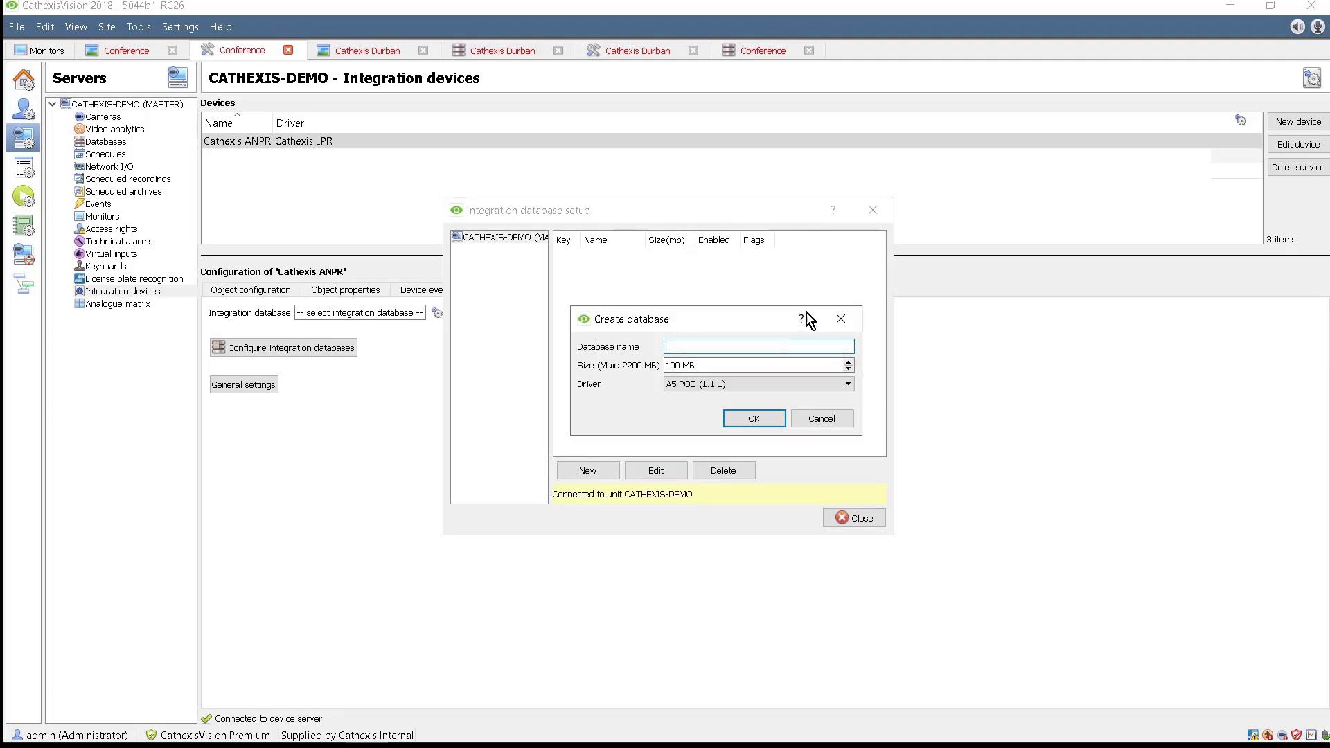
text(anpr1a)
click(726, 385)
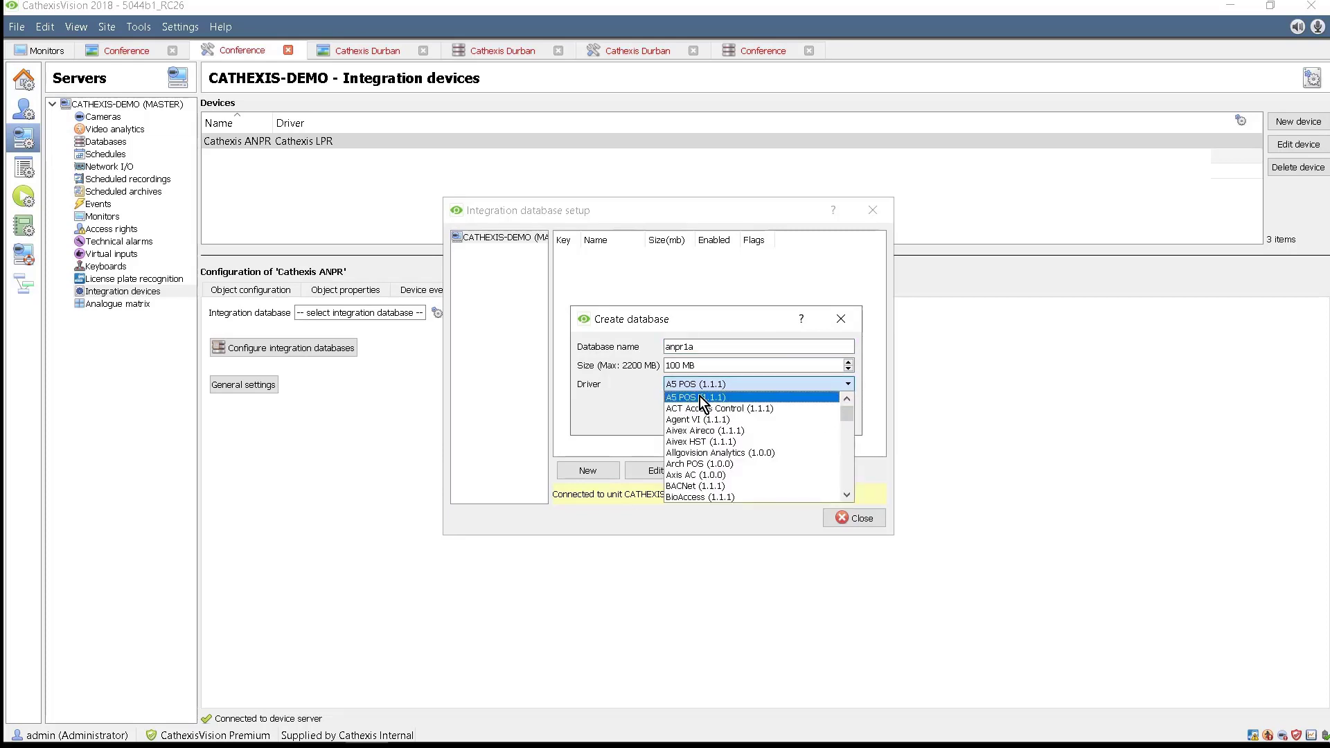
scroll(727, 457, down, 3)
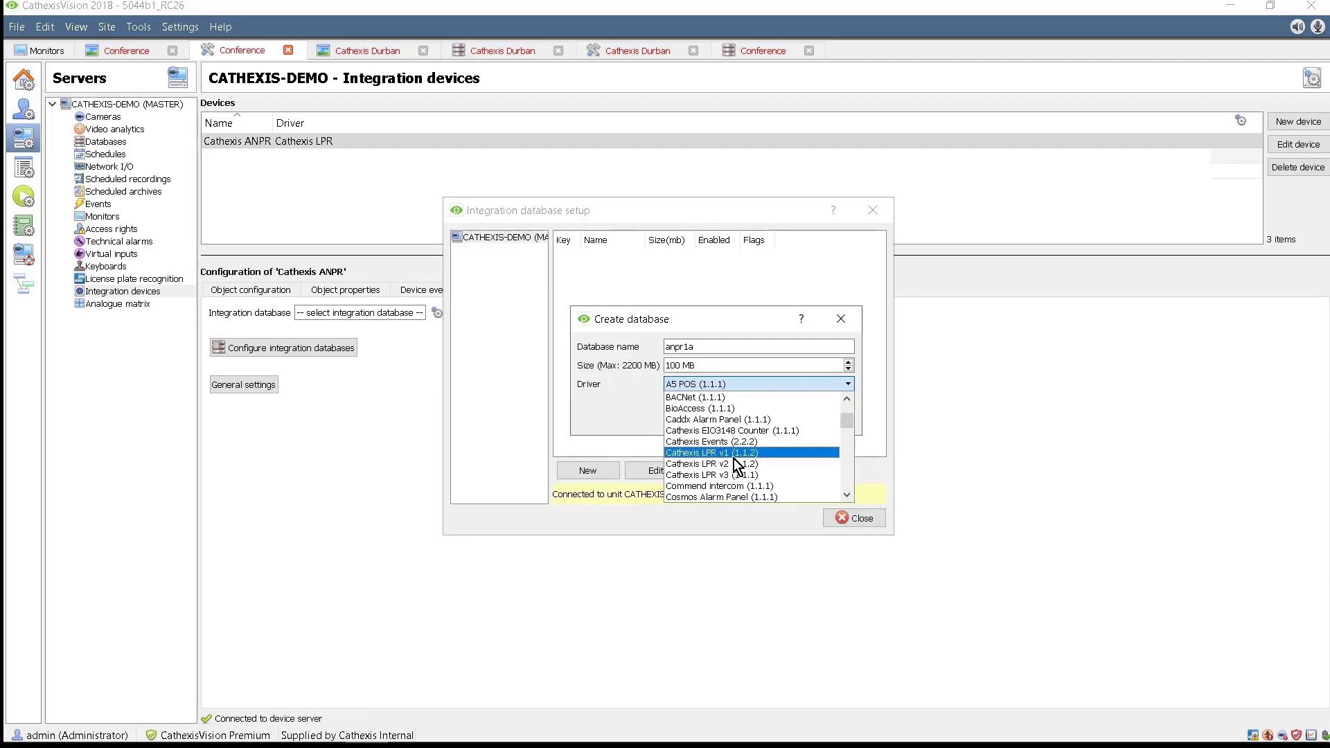
click(737, 475)
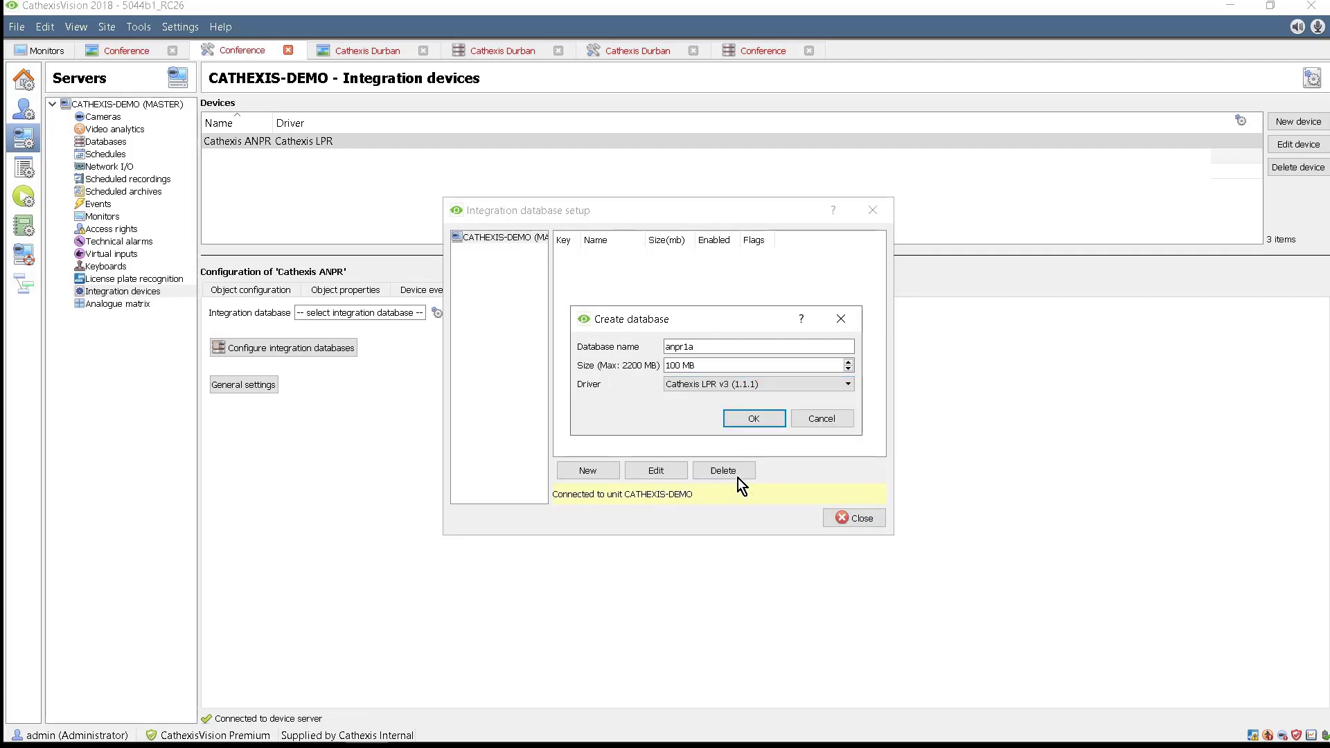
click(741, 419)
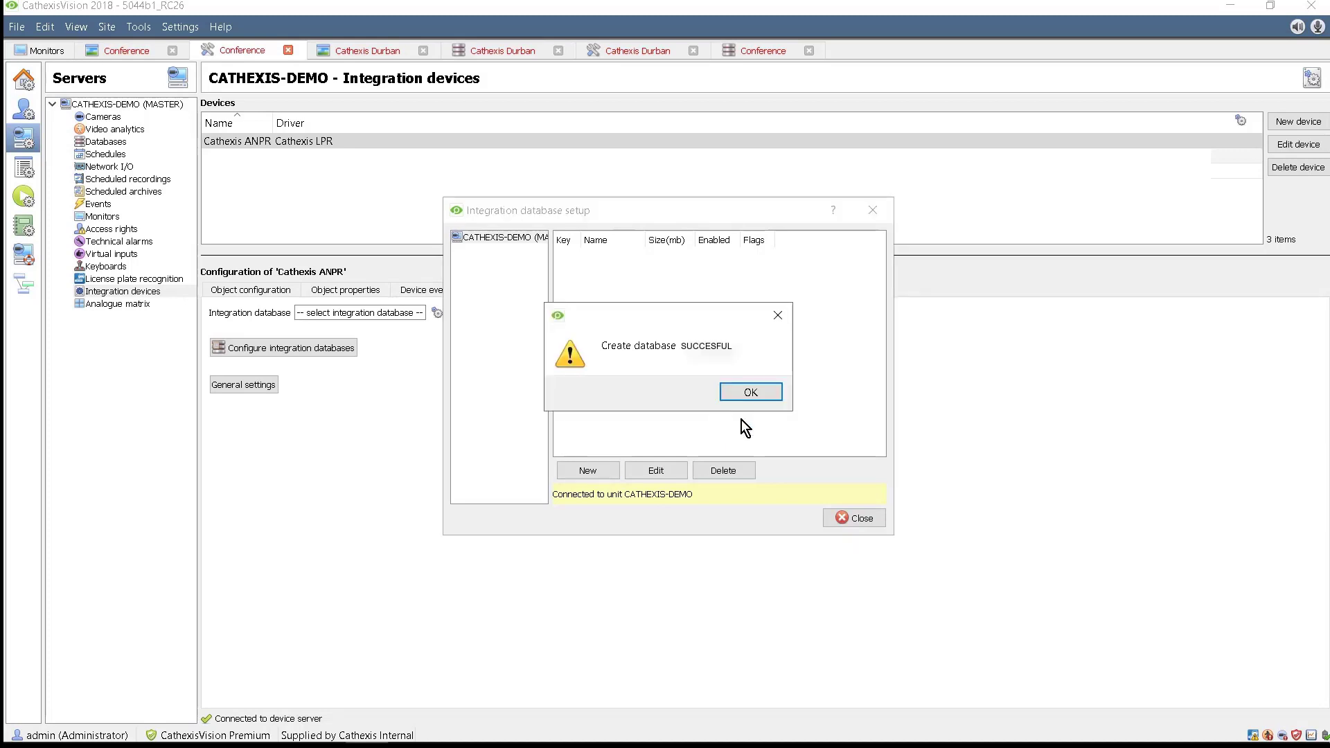
click(749, 396)
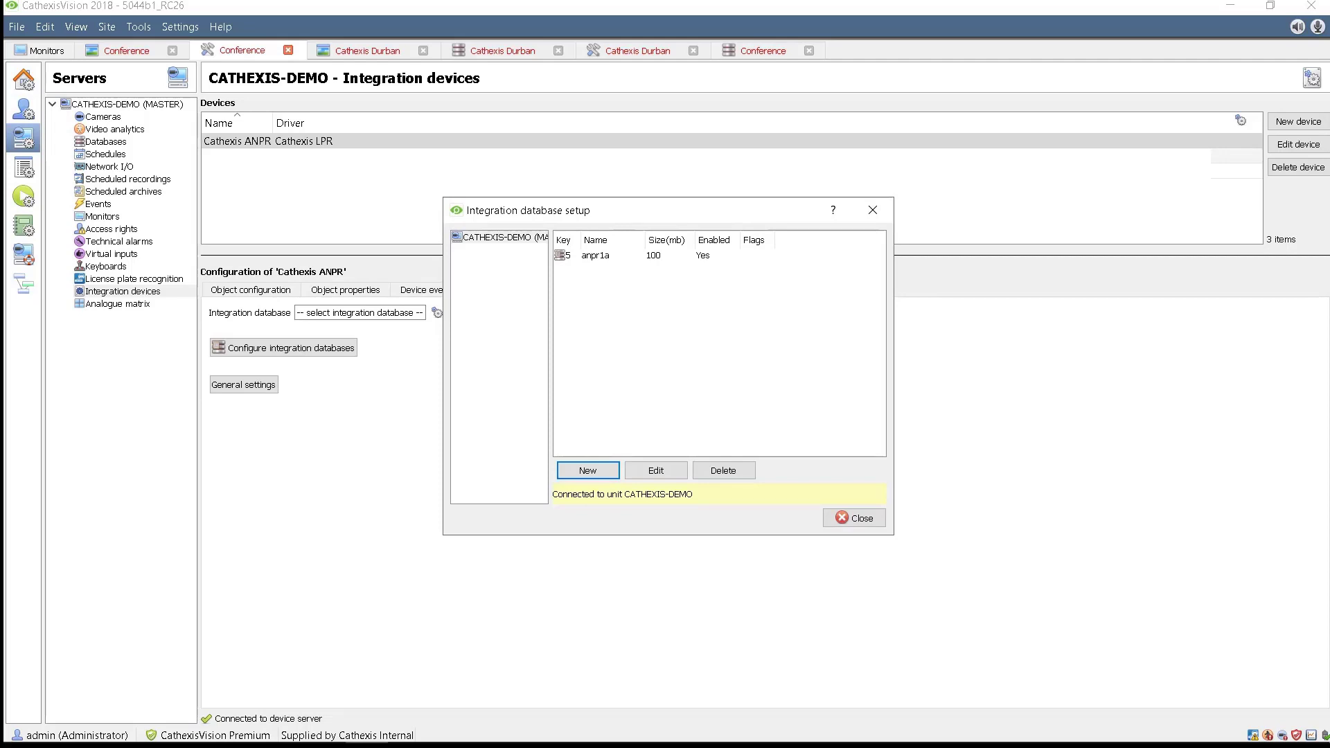
click(854, 518)
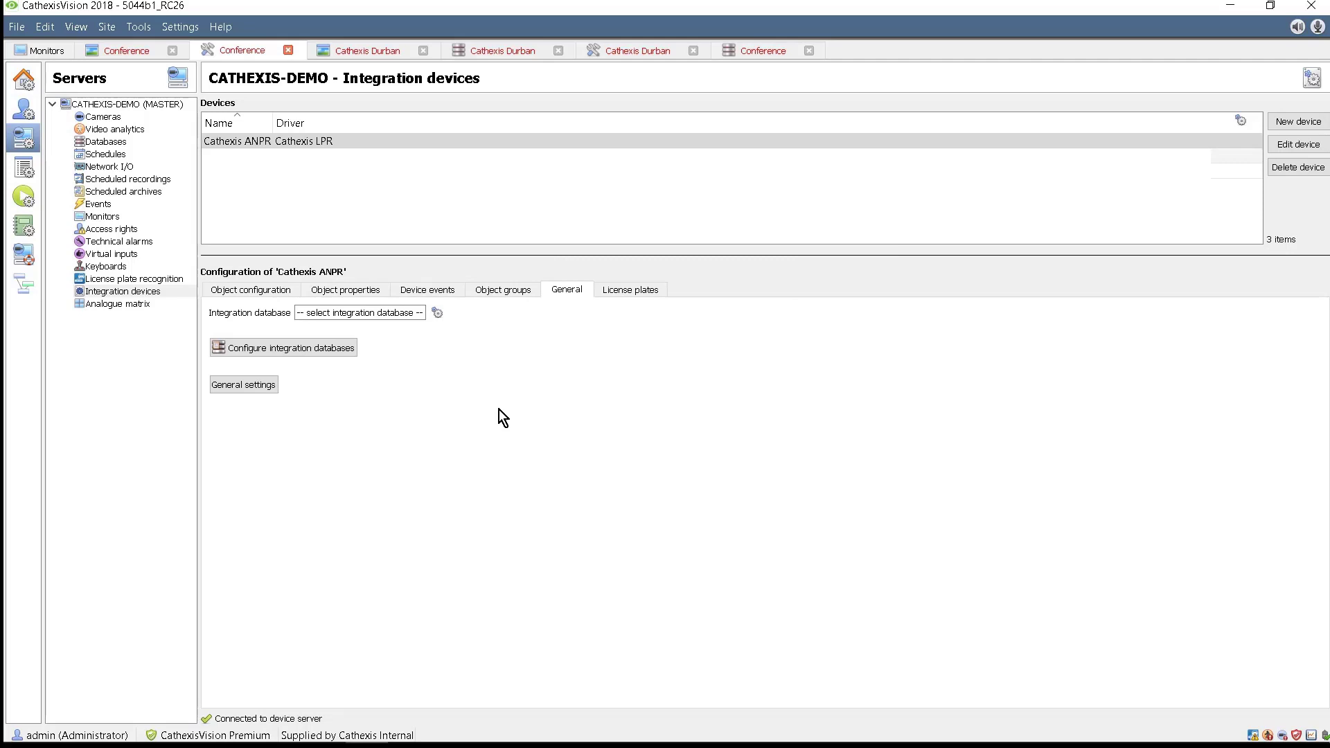
Assign anpr1a as the integration database of the Cathexis ANPR device.
click(437, 312)
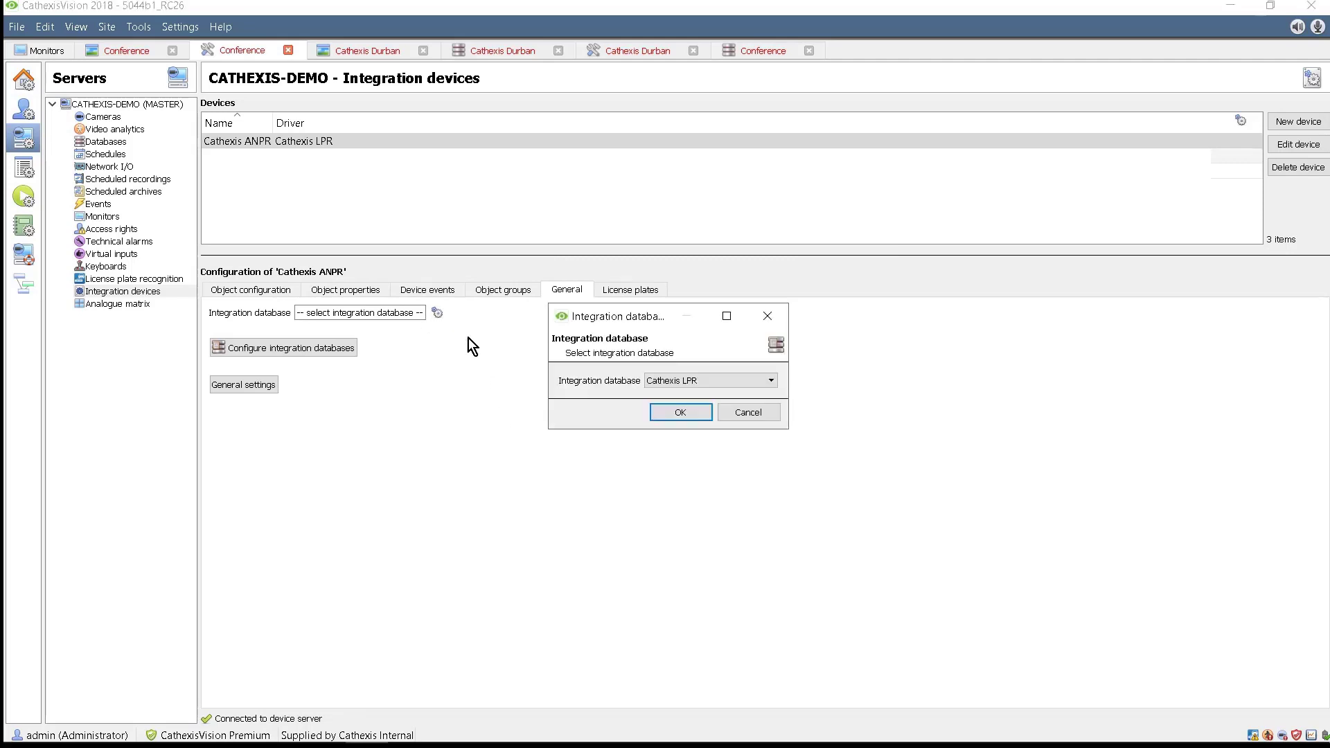
click(717, 383)
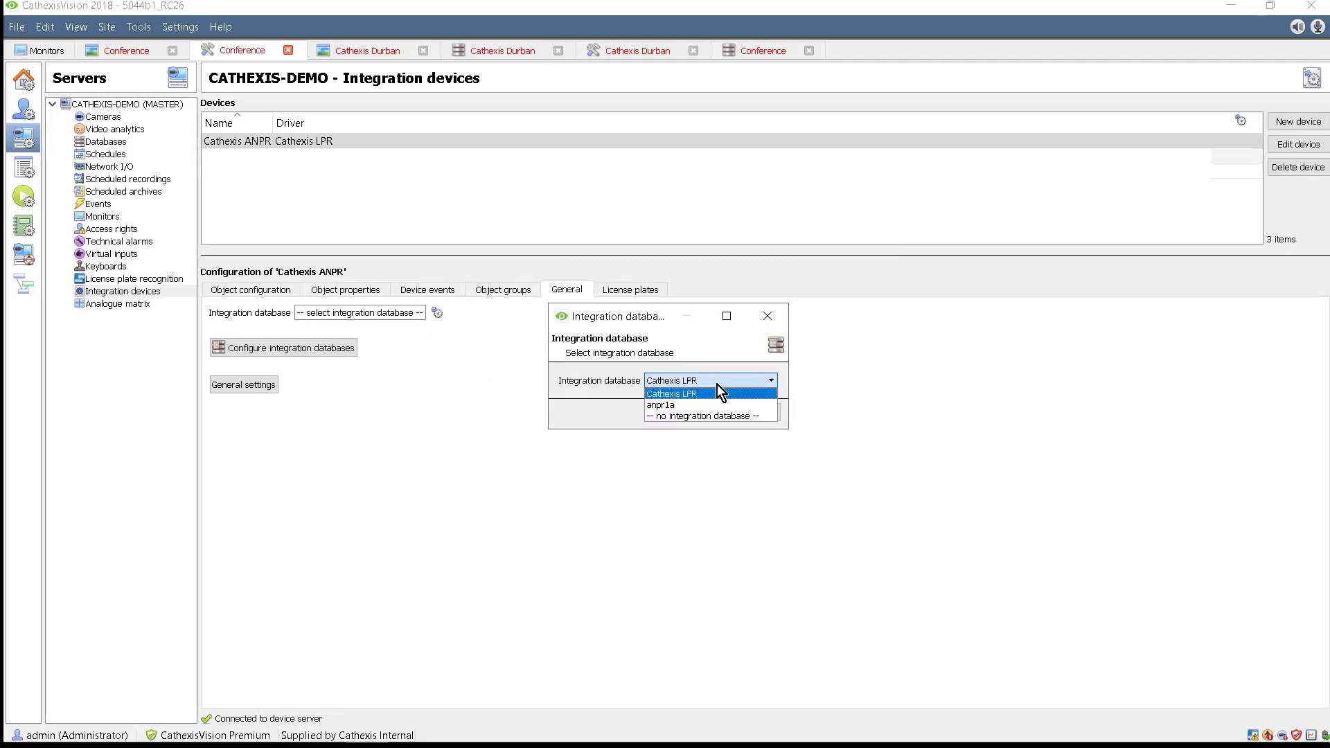
click(689, 406)
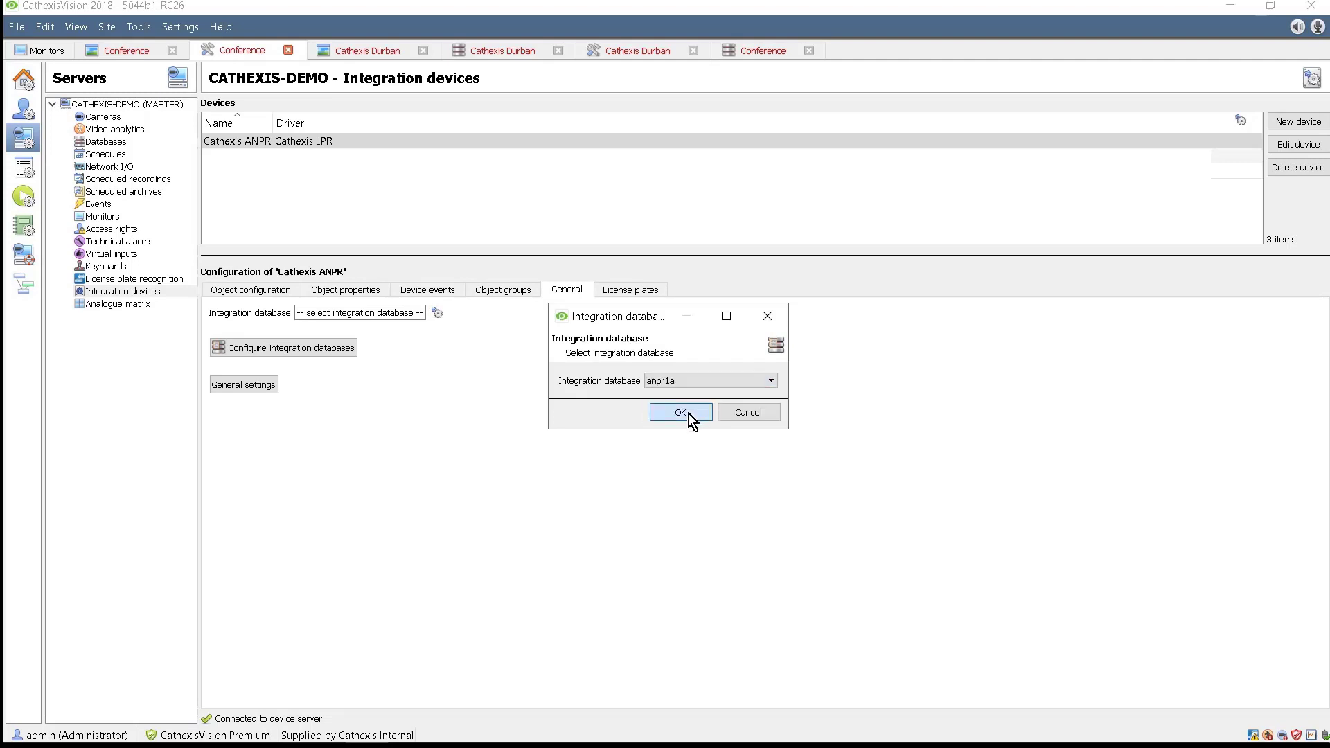
click(689, 414)
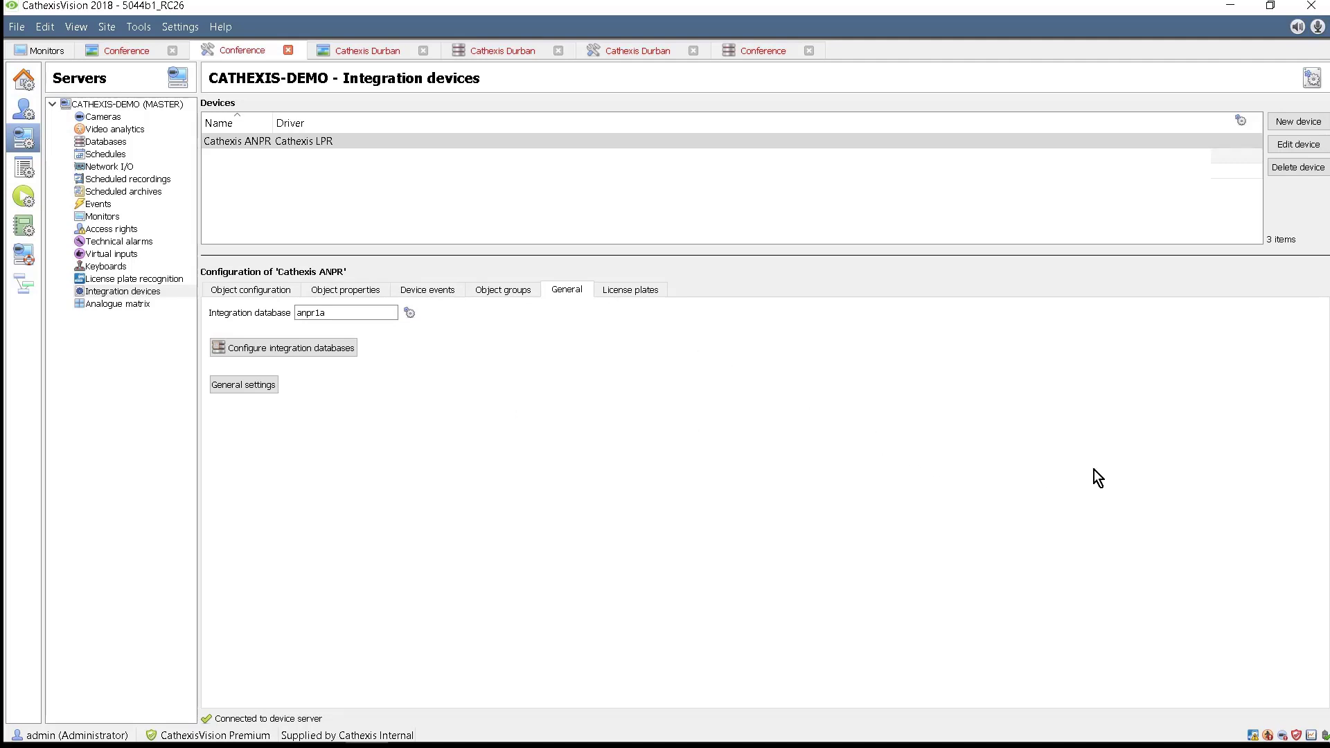
Create a new license plate recognition configuration using the lpr cam camera.
click(115, 292)
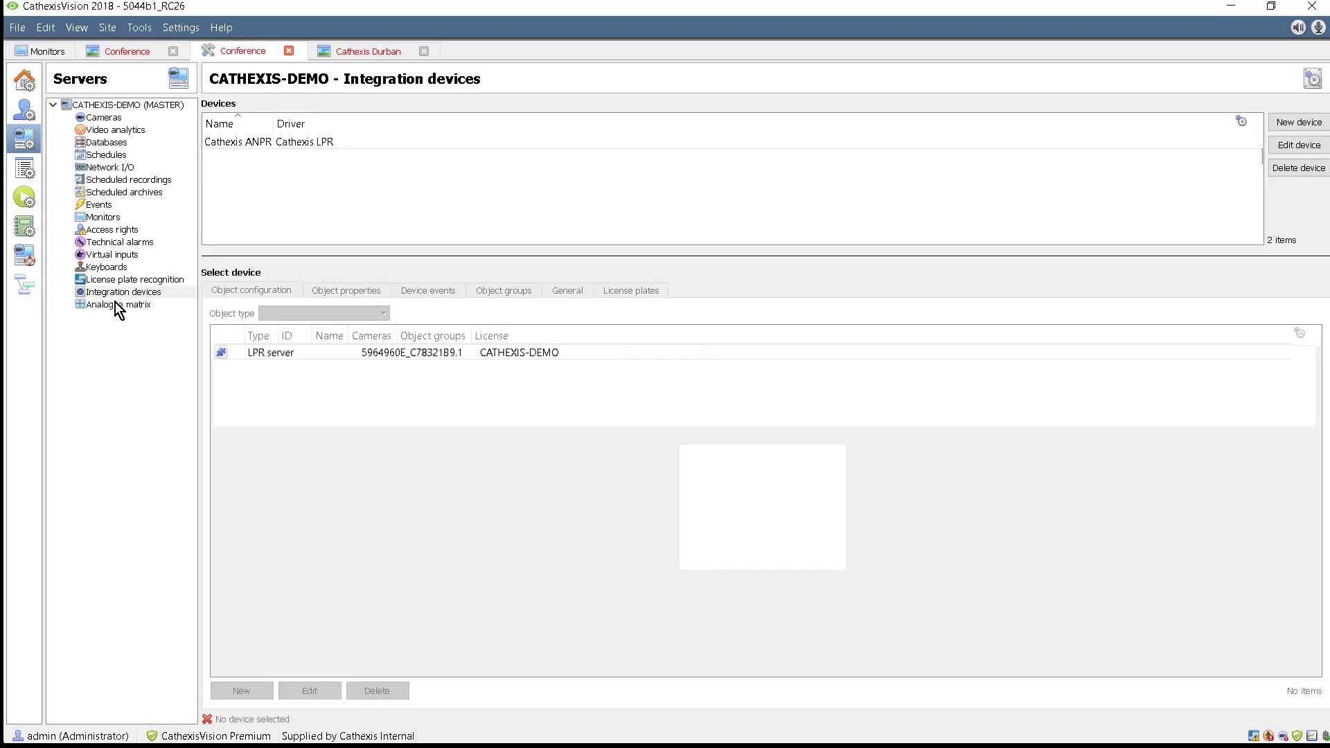
click(131, 279)
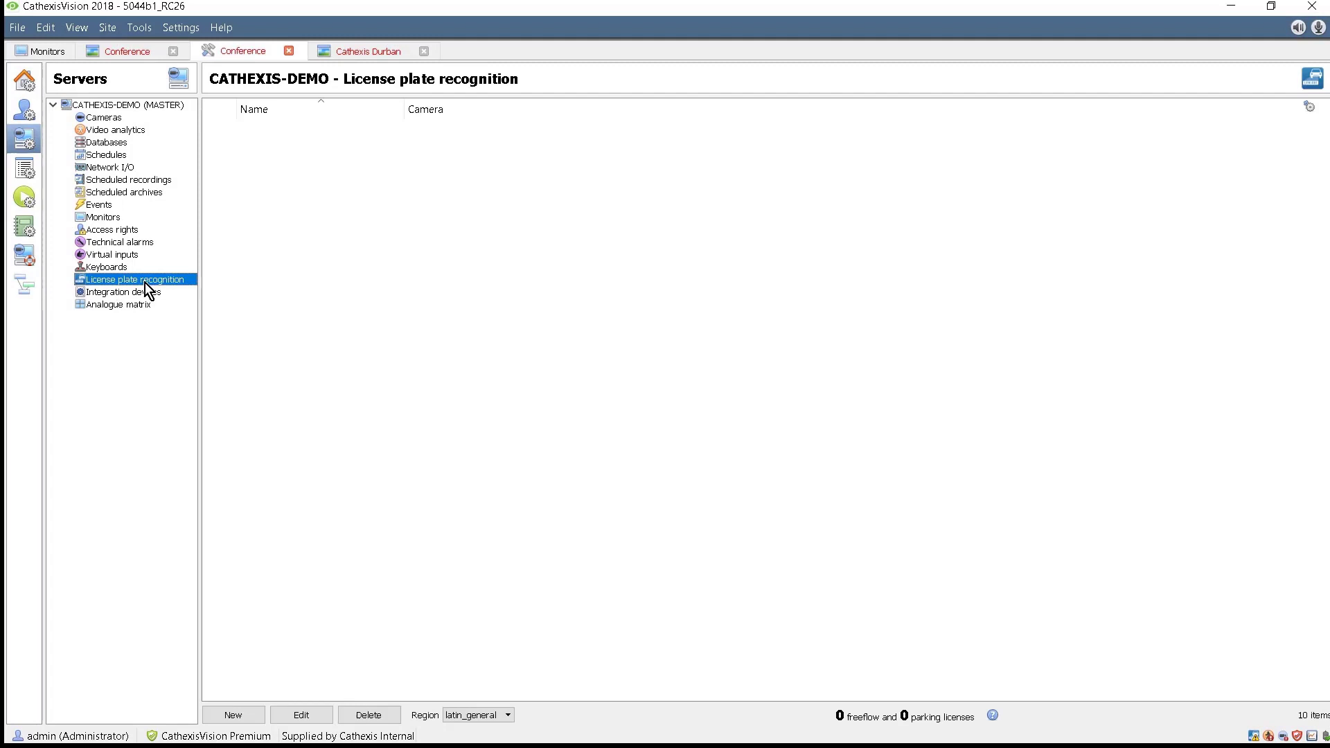
click(241, 718)
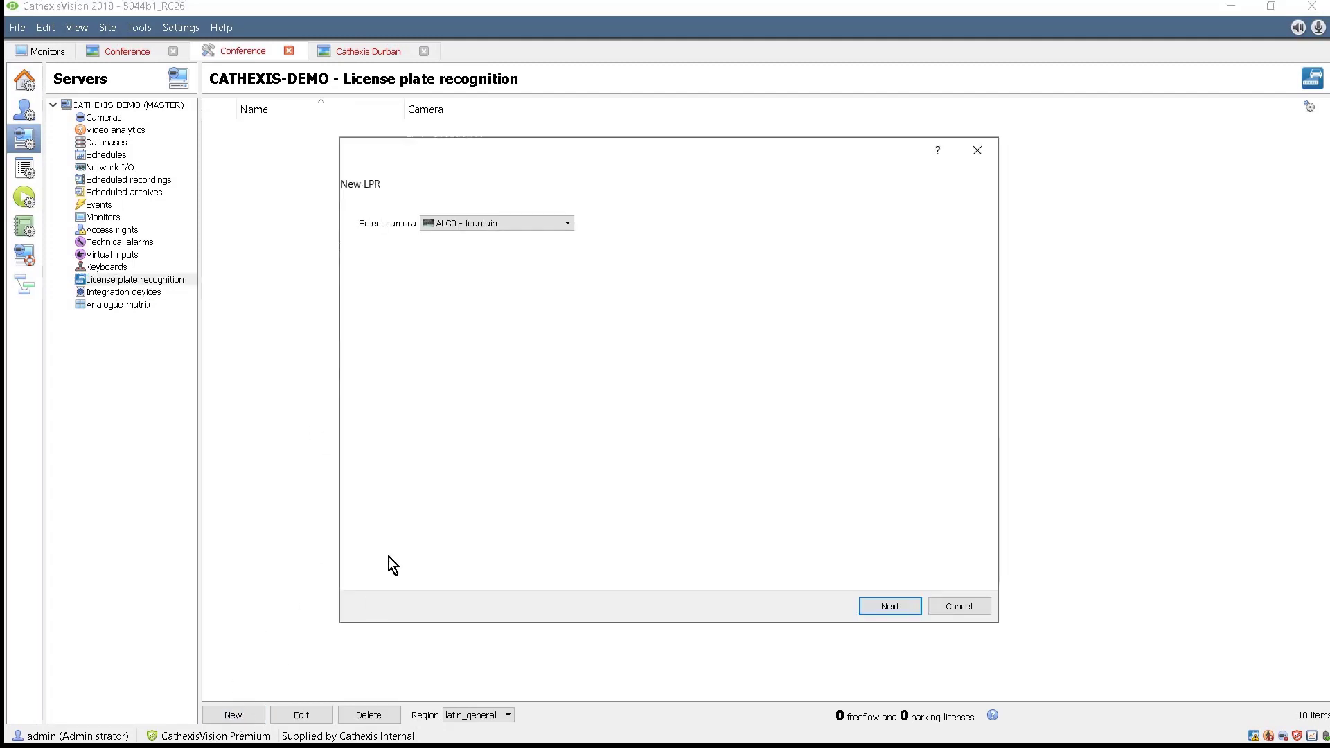
click(567, 223)
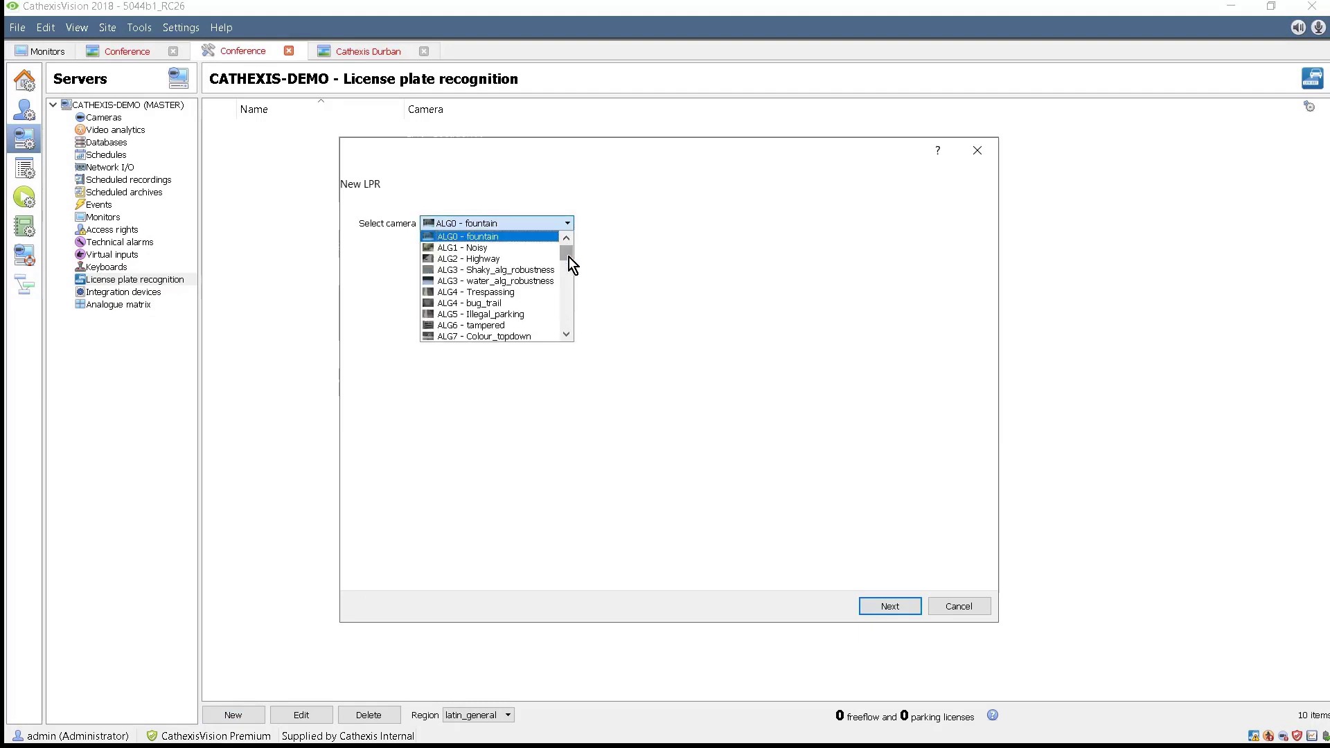
drag(569, 256, 571, 298)
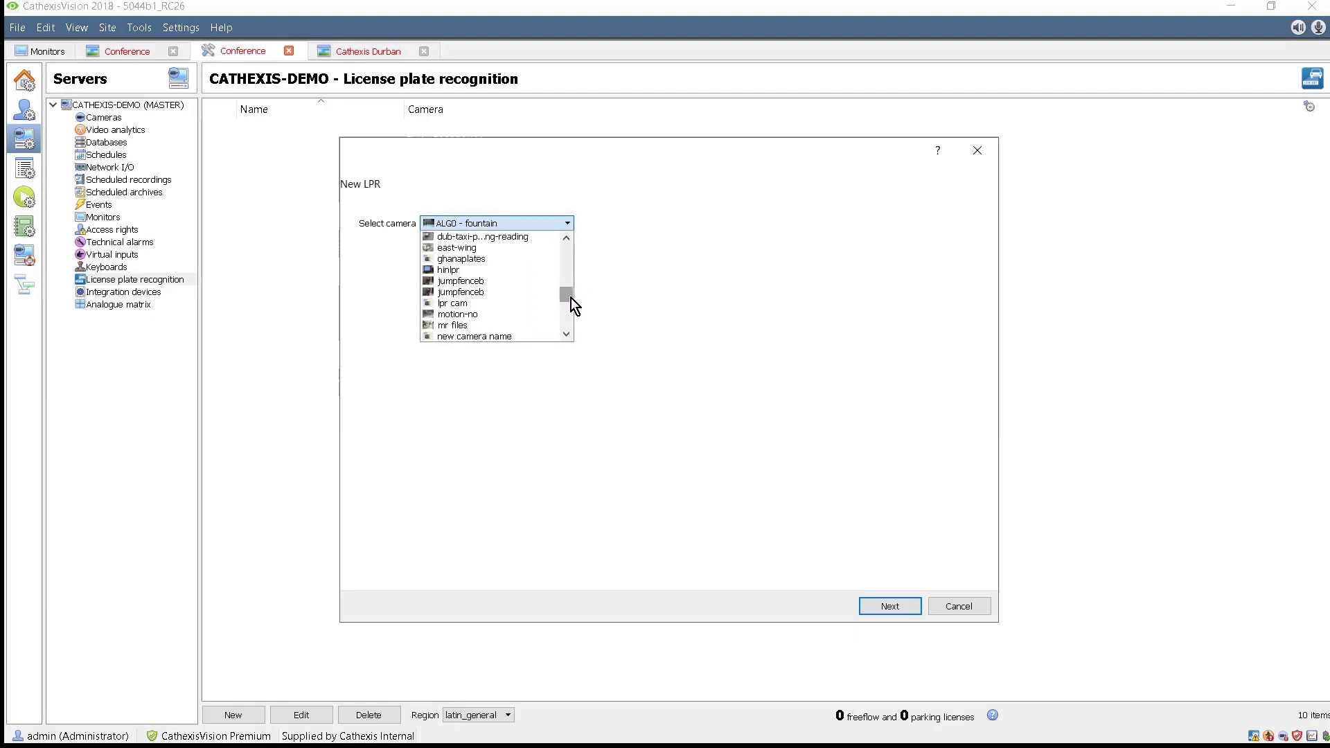
click(474, 305)
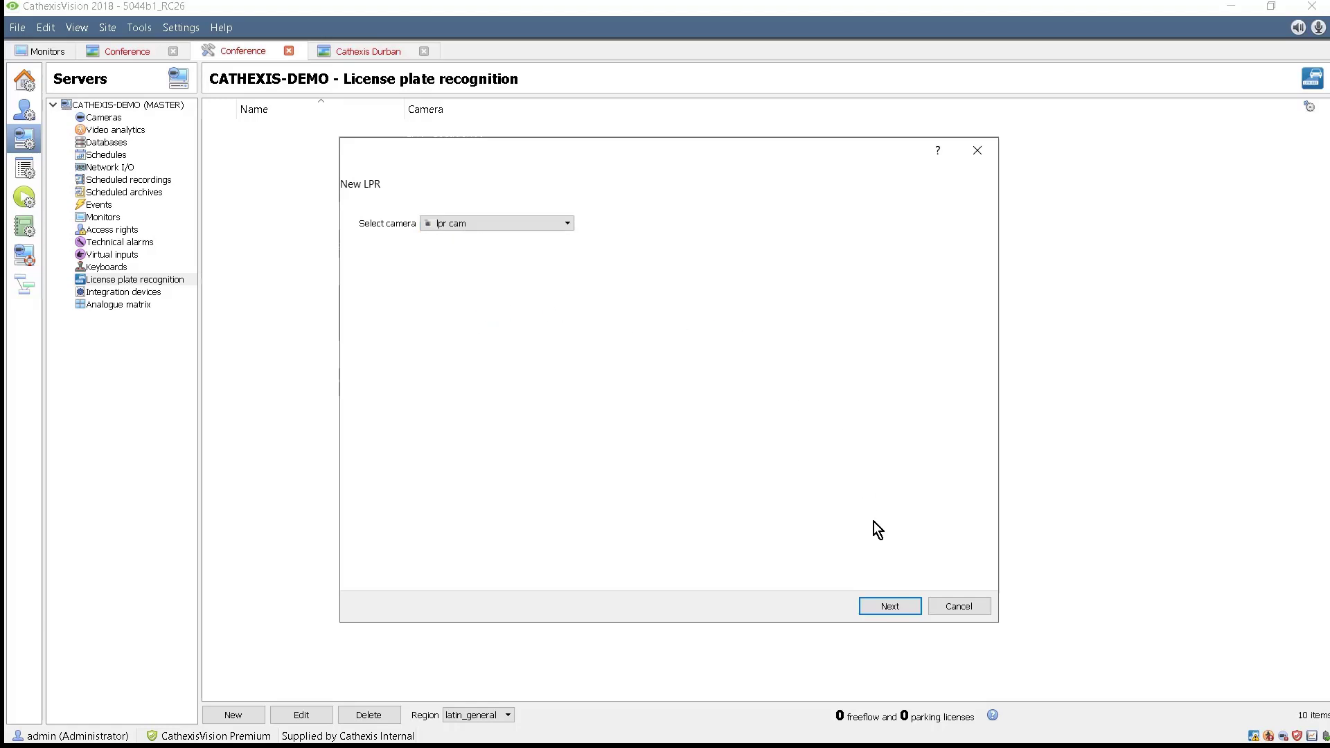
click(890, 606)
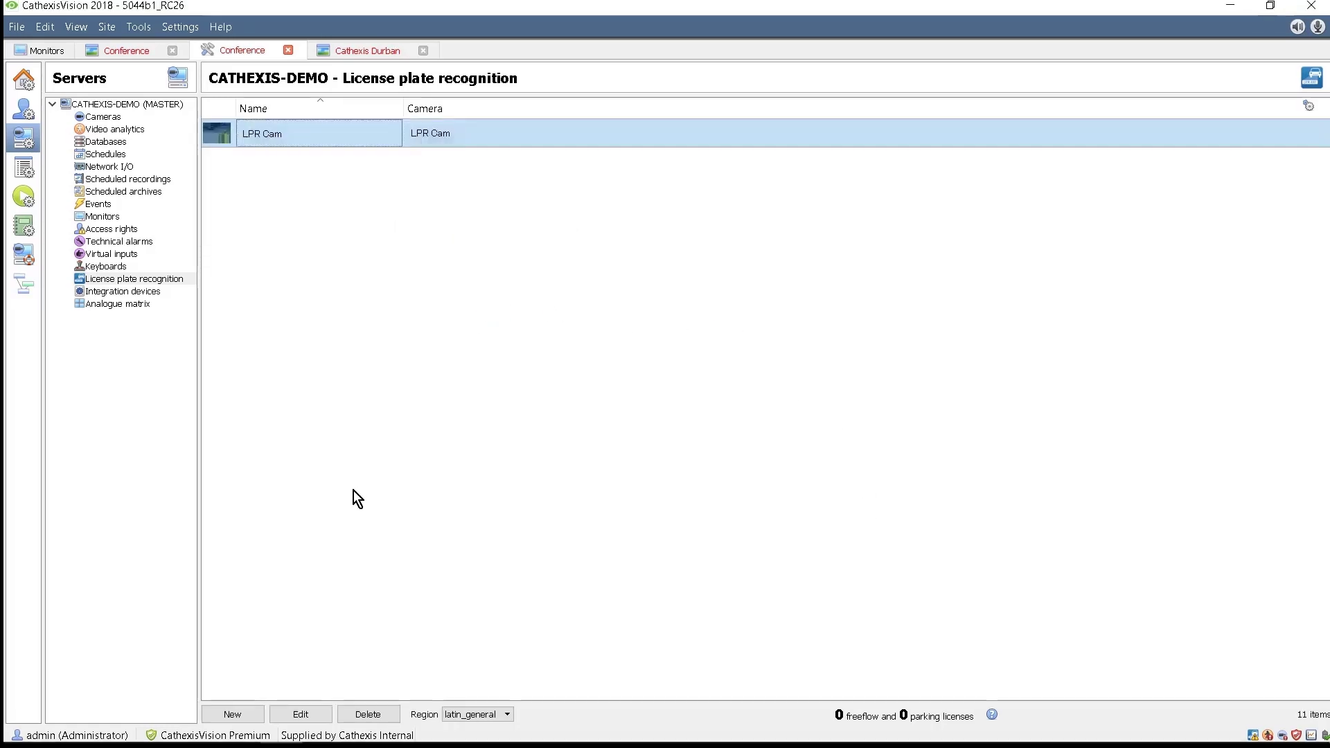
Open the LPR Cam recognition settings for editing and reshape the detection zone to cover the lane nearest the planted kerb.
double_click(337, 141)
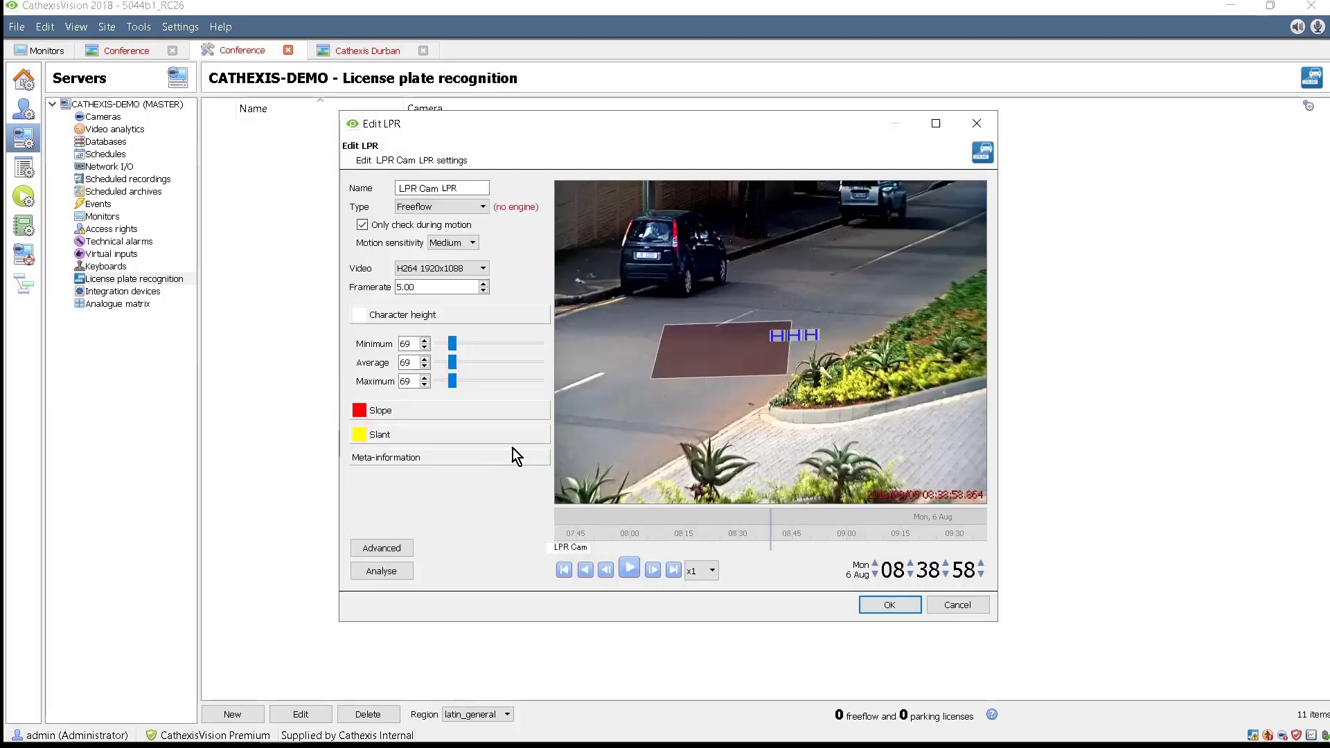
click(734, 363)
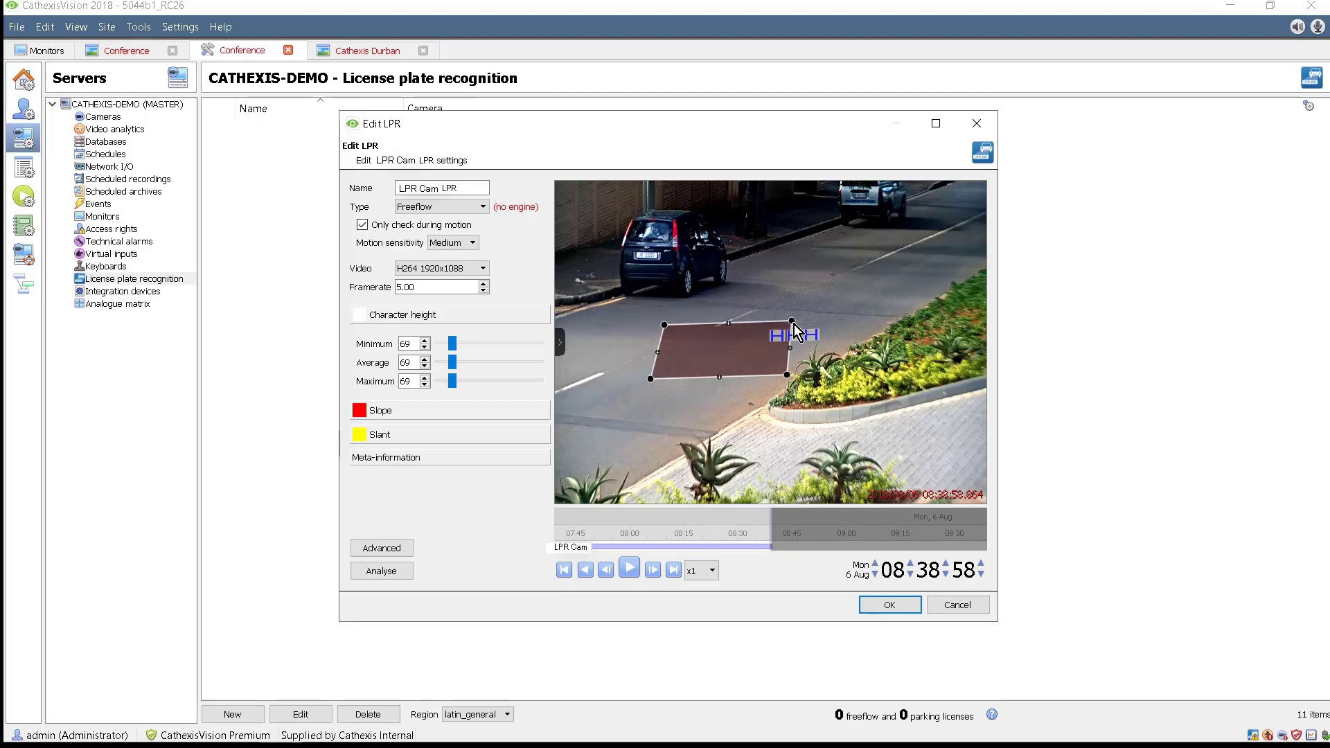
drag(792, 322, 918, 300)
click(713, 333)
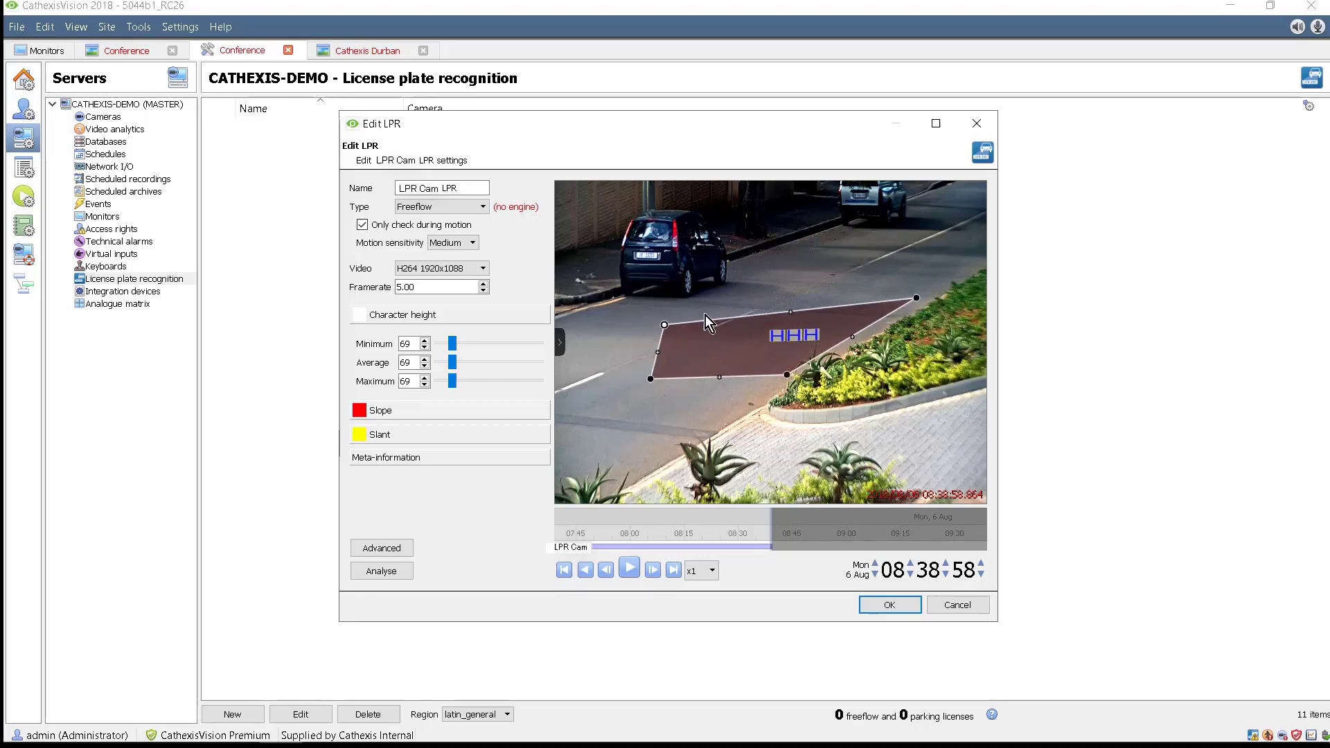
drag(664, 324, 857, 259)
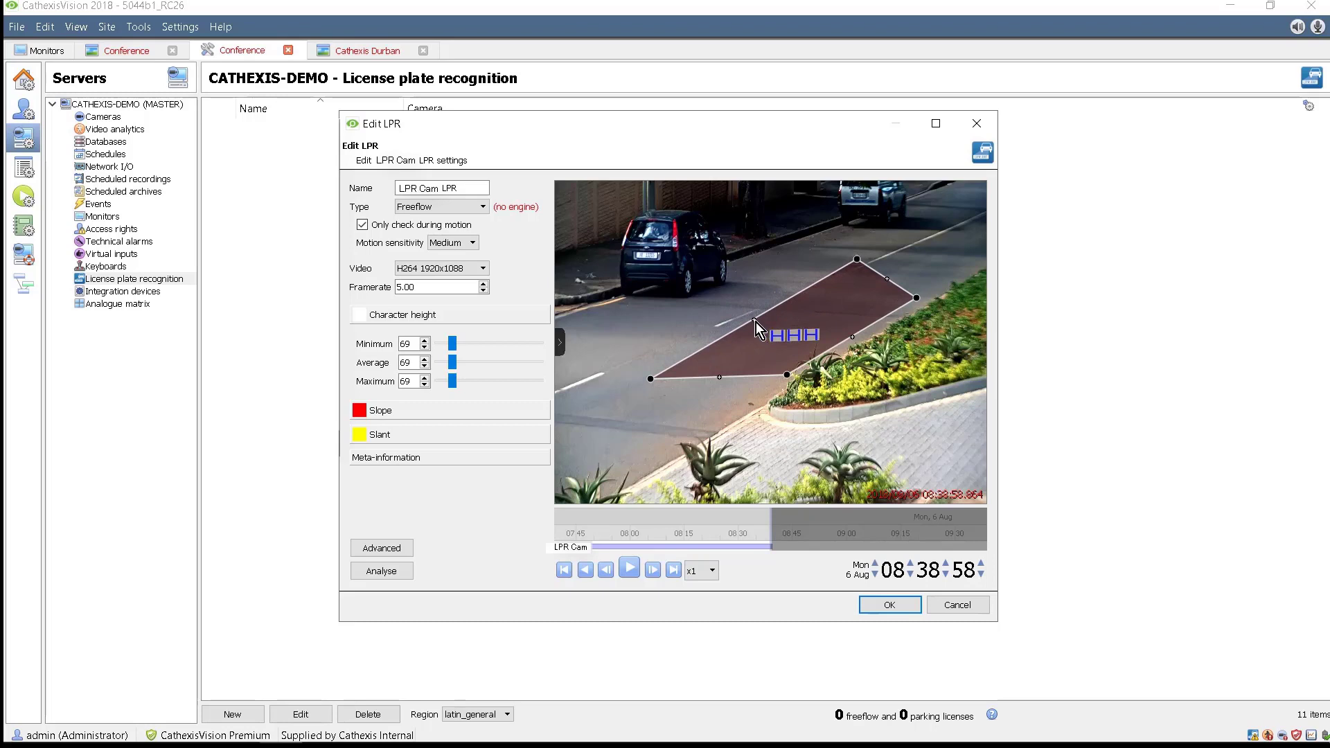
drag(757, 323, 738, 306)
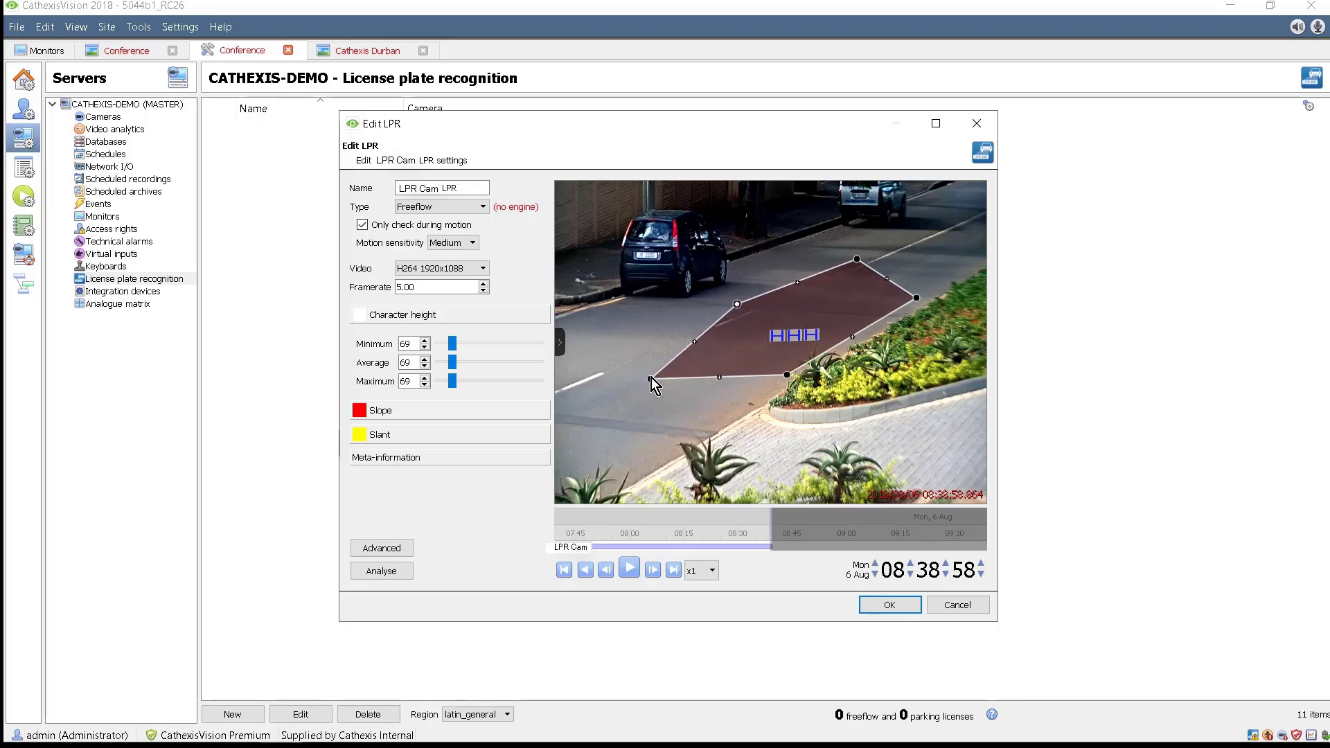
drag(652, 377, 576, 372)
drag(787, 374, 601, 471)
drag(856, 260, 855, 255)
Find recorded footage of a silver car entering the zone and extend the zone's far-side corners to fit its path.
drag(754, 524, 769, 524)
click(630, 565)
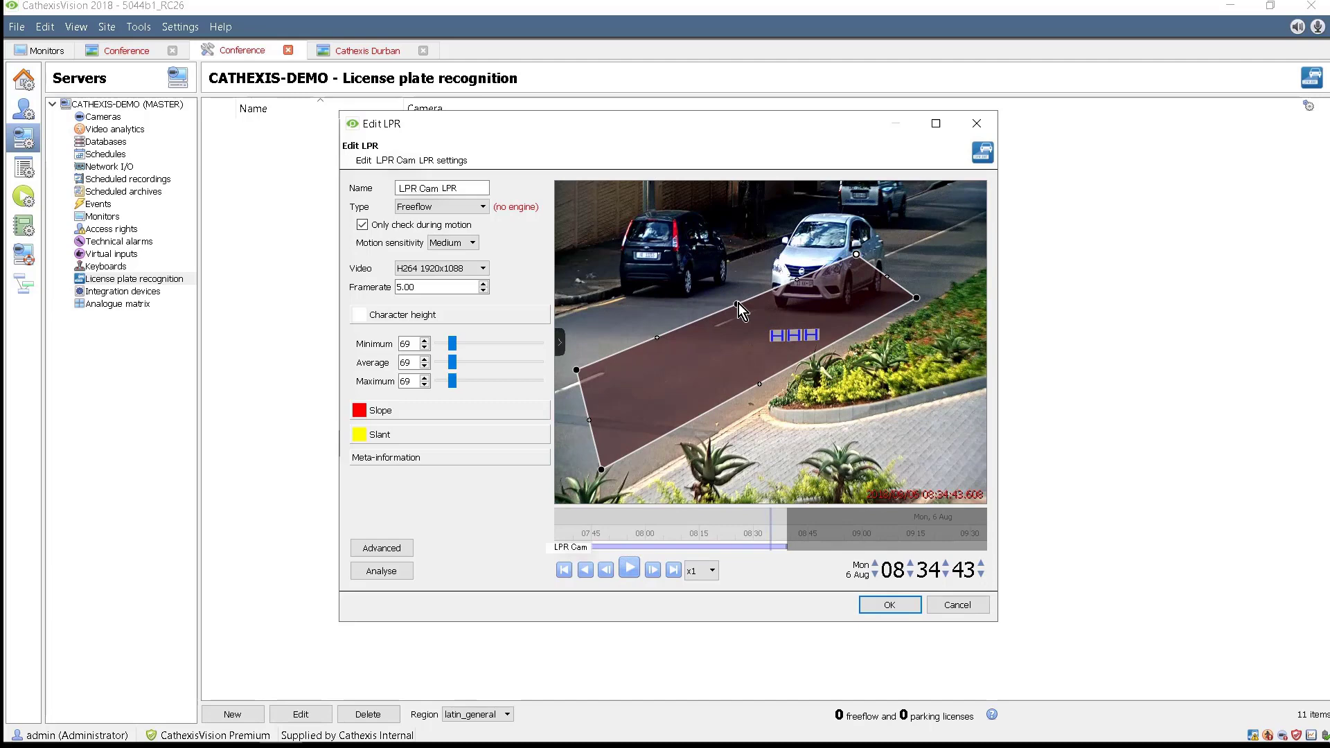
drag(737, 303, 732, 295)
drag(858, 257, 841, 250)
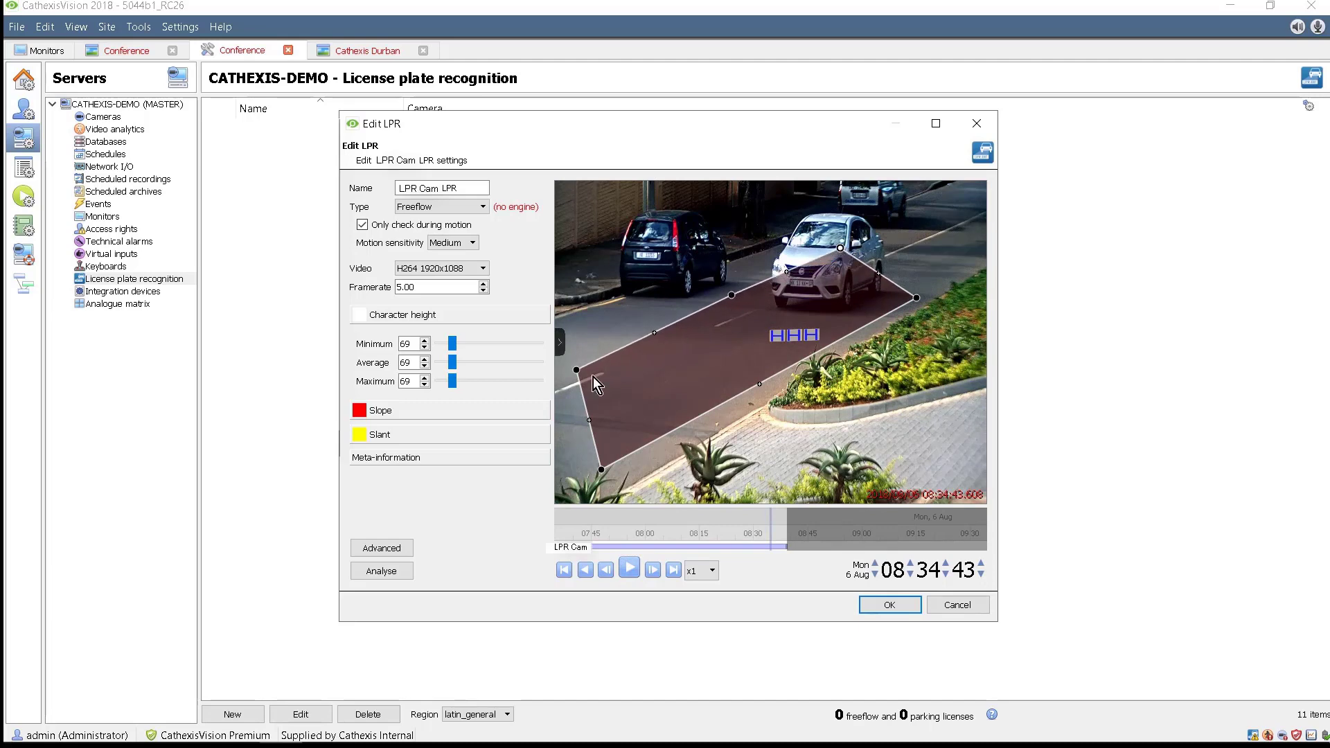
drag(577, 370, 573, 357)
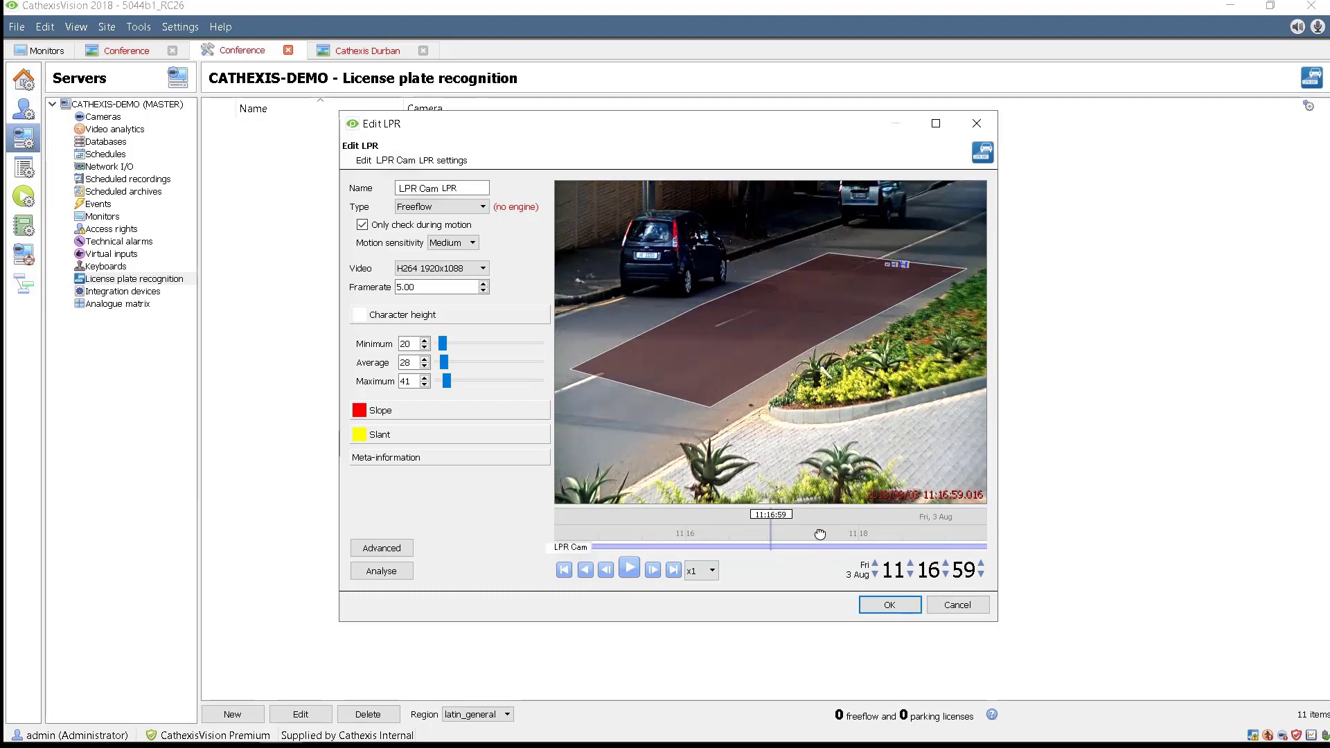
Enlarge the LPR settings window, advance the footage to the white pickup entering the zone at 11:17:02, and move the character markers near its plate.
drag(820, 535, 814, 536)
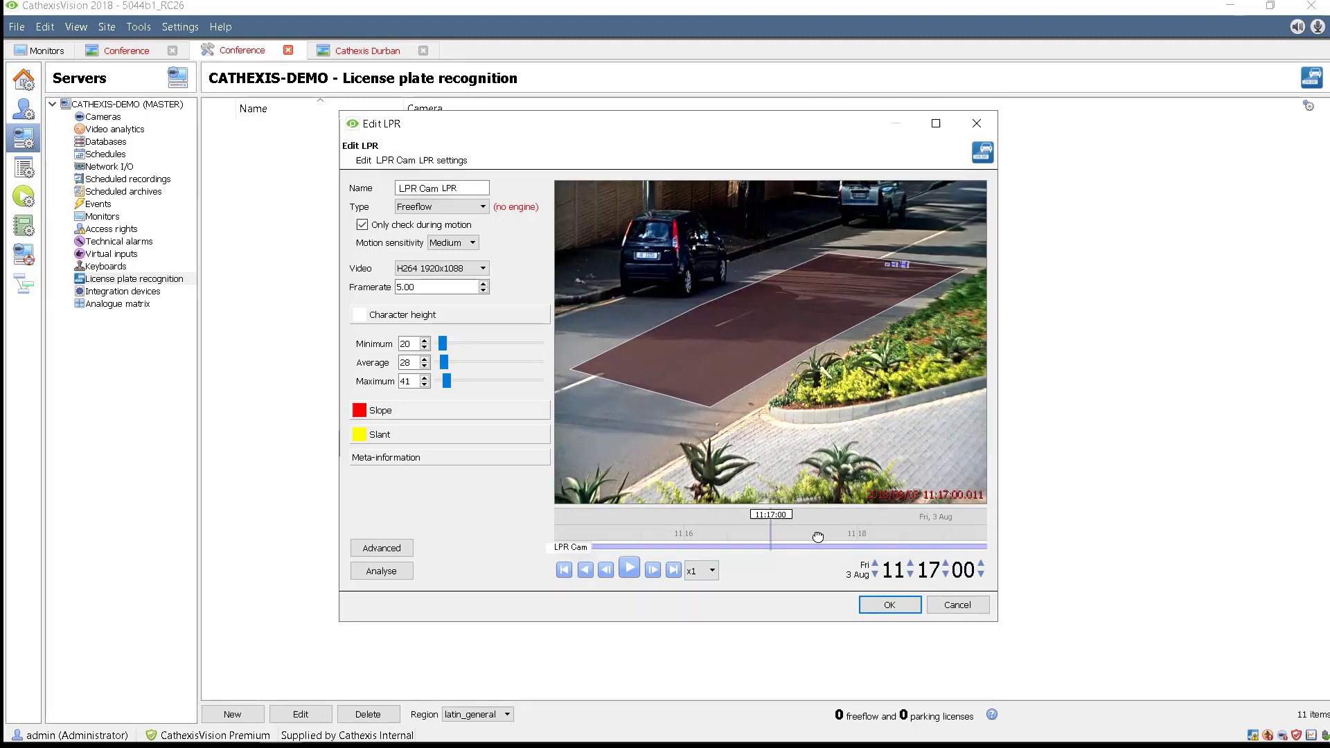
click(936, 123)
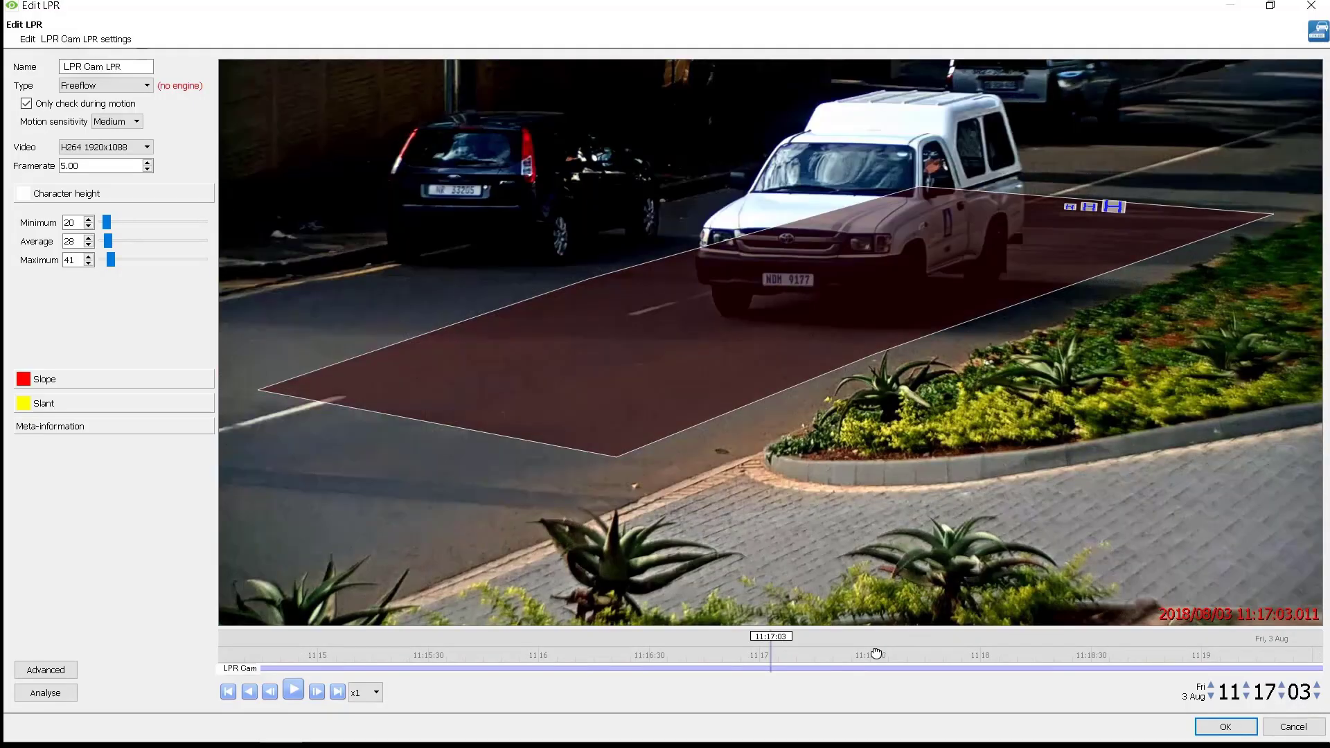
drag(876, 654, 880, 654)
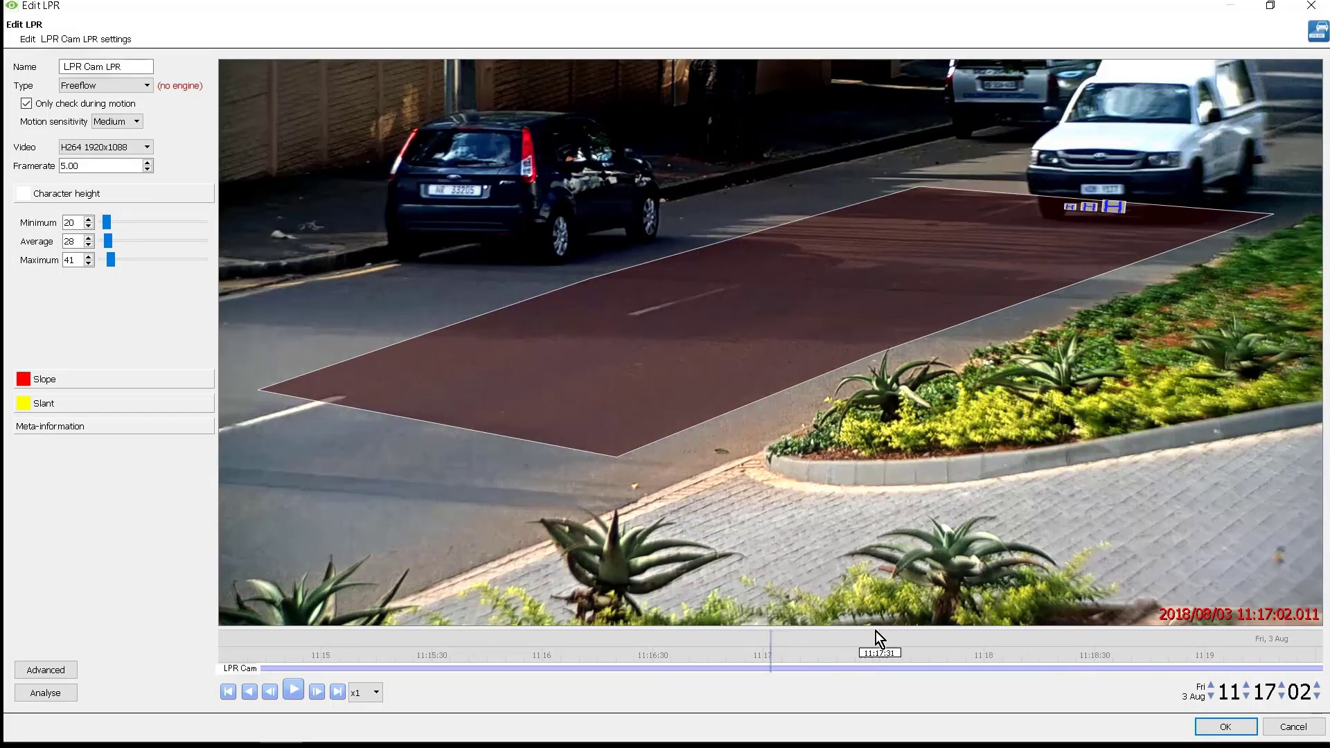
click(318, 691)
click(318, 691)
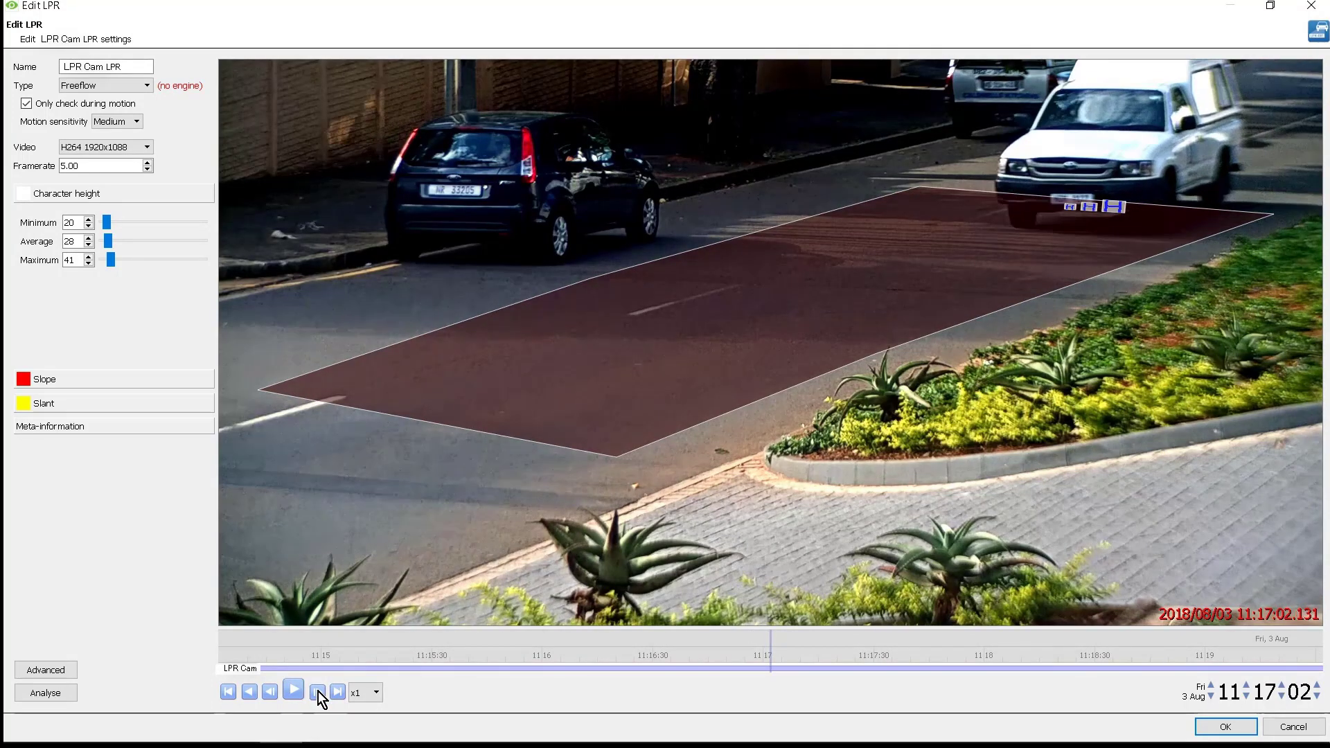
click(318, 692)
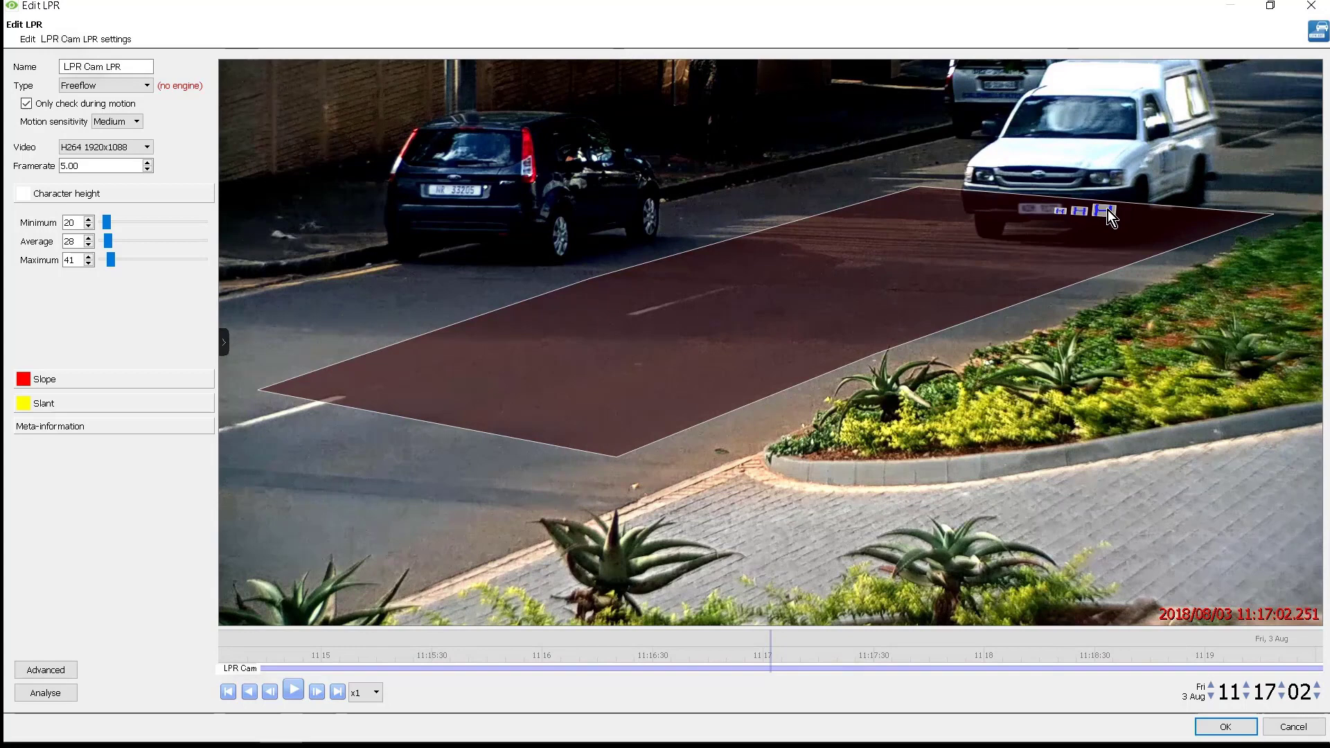
drag(1108, 209, 1067, 196)
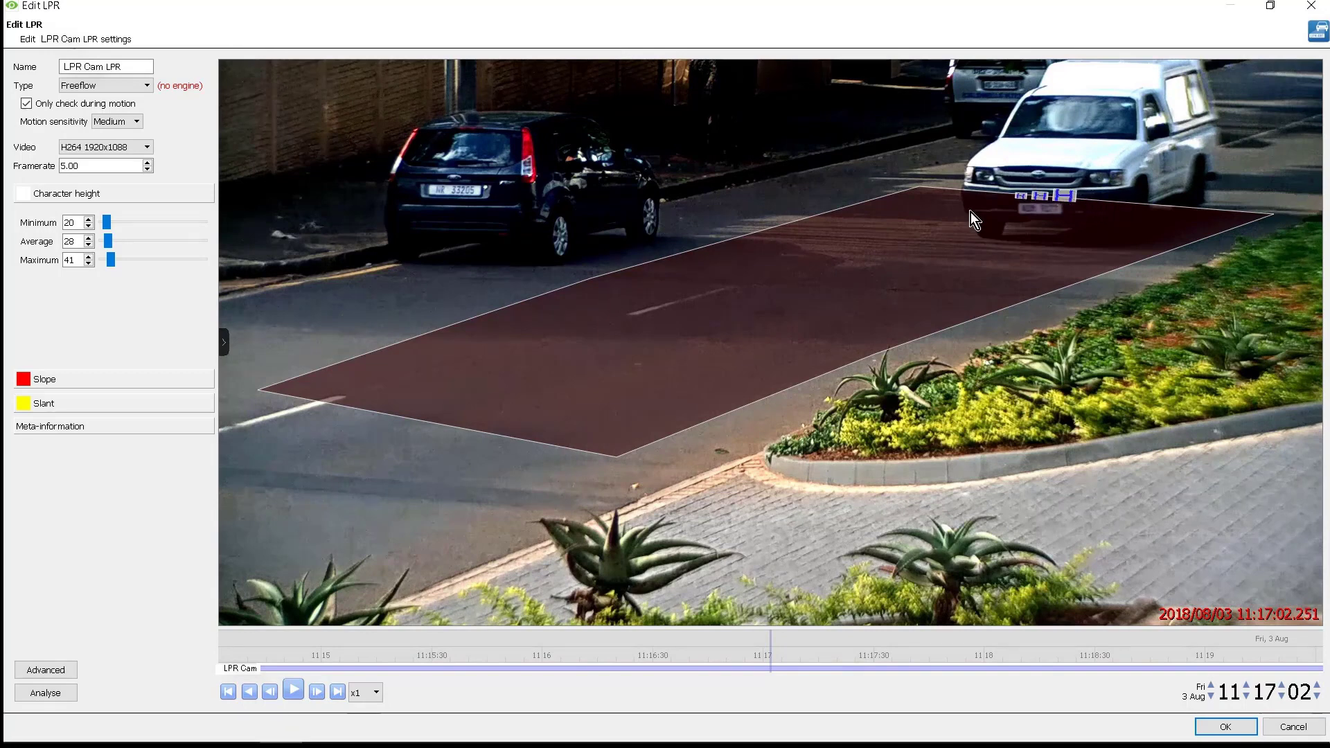
Set the plate slope to -4 and the slant to 1, aligning the markers with the white pickup's plate.
click(109, 383)
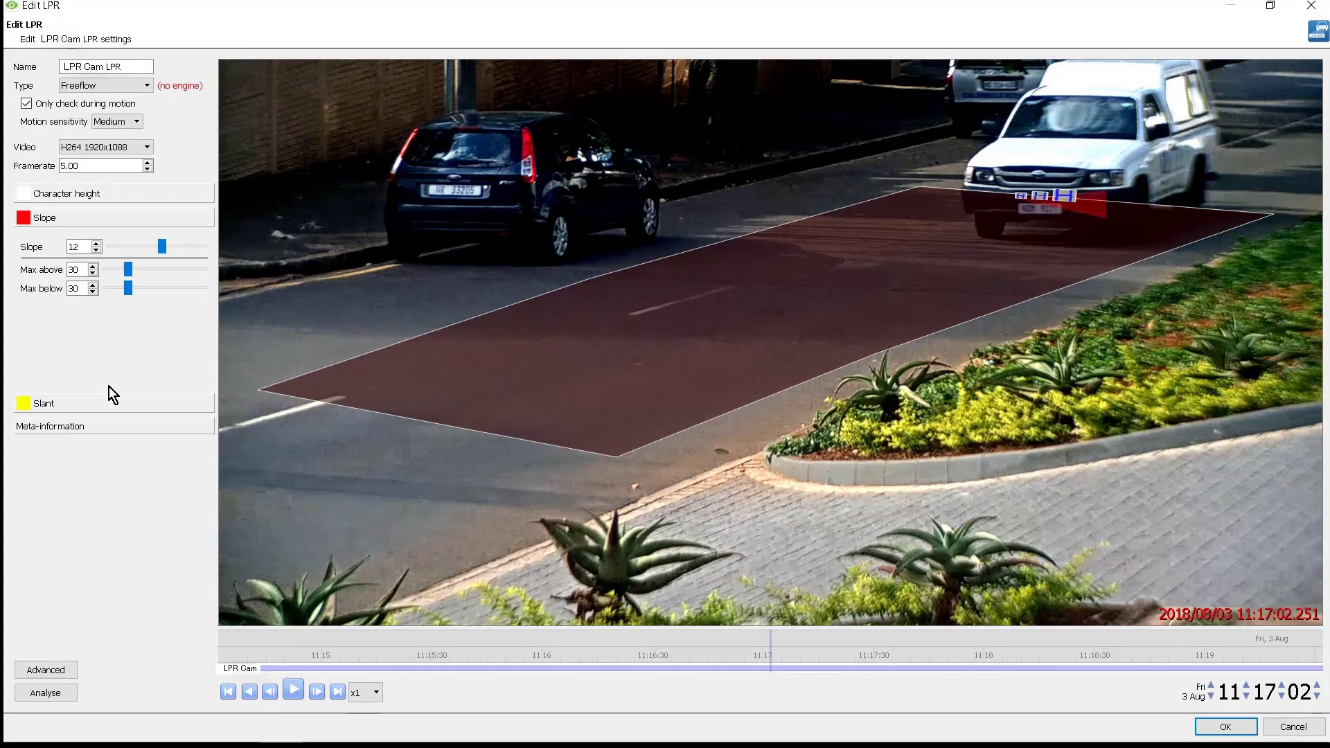
drag(163, 247, 155, 246)
mouse_move(1069, 192)
mouse_down()
mouse_move(1026, 209)
mouse_move(1082, 205)
mouse_move(1008, 207)
mouse_up()
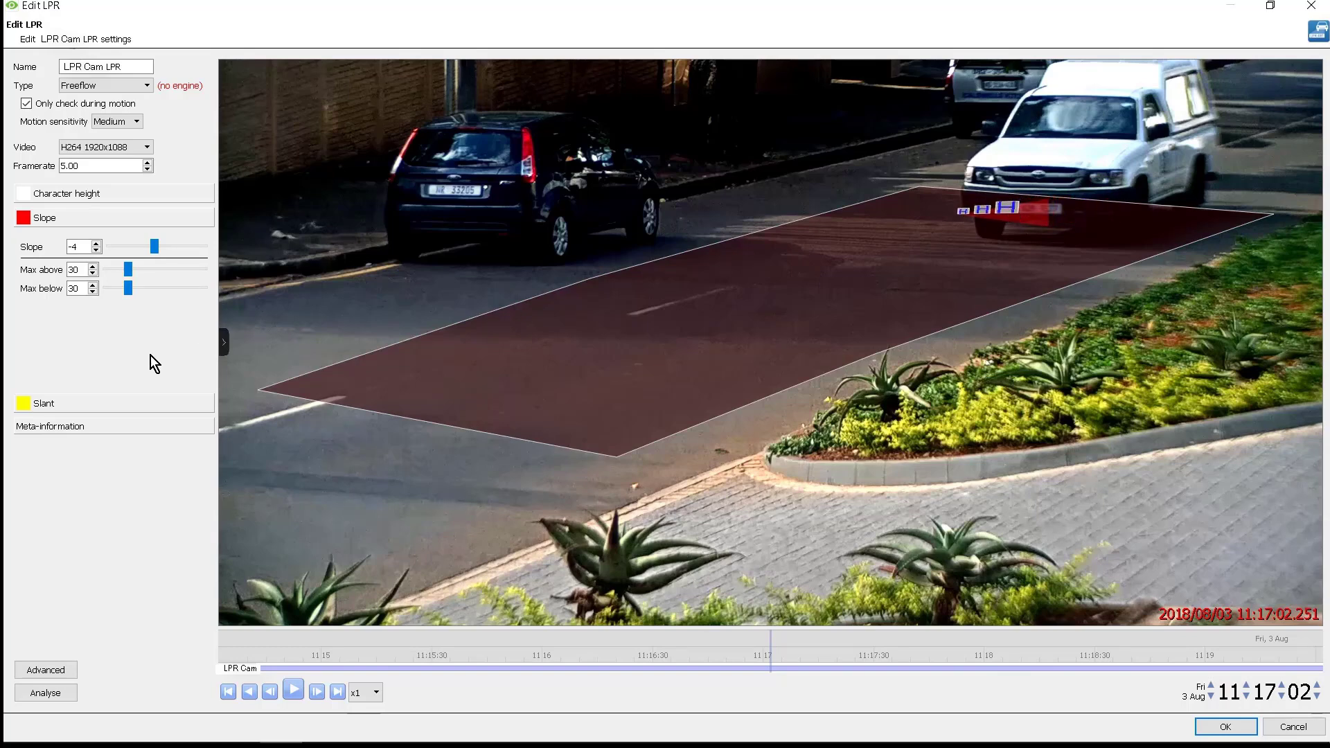
click(80, 406)
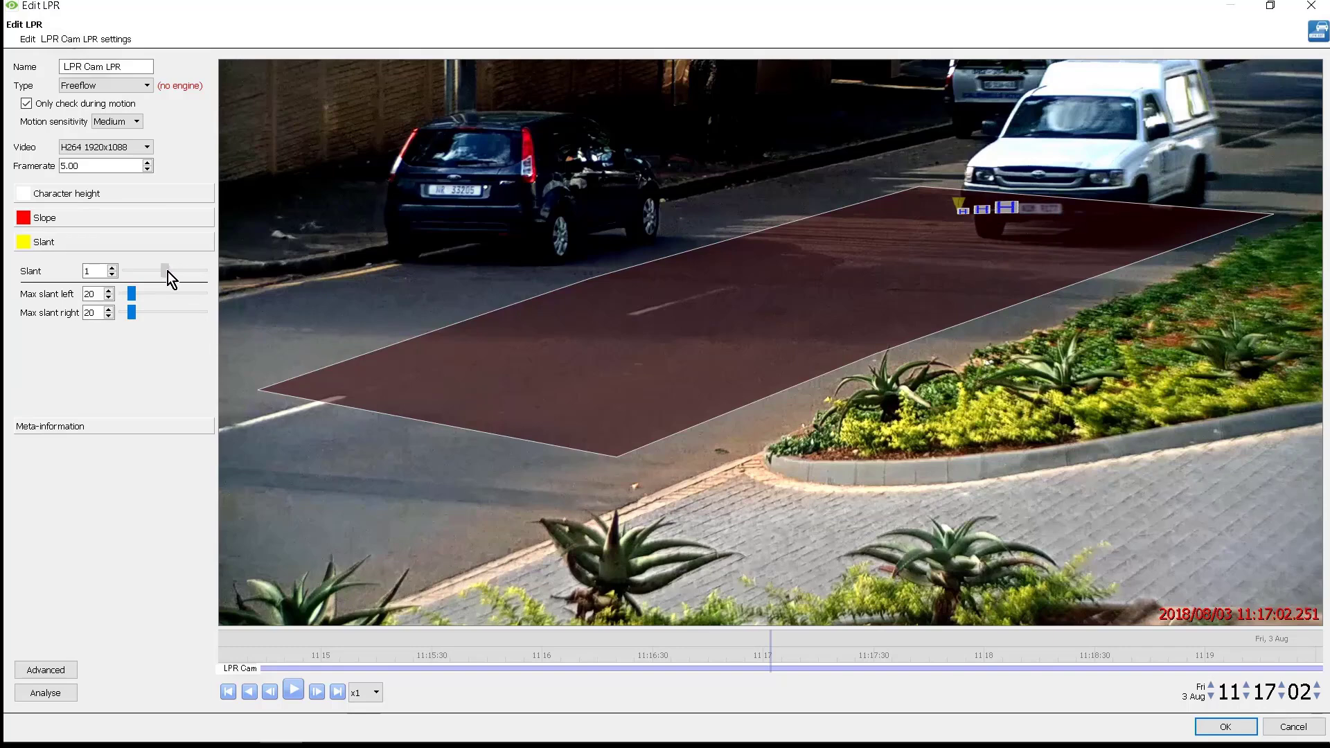
drag(168, 272, 167, 273)
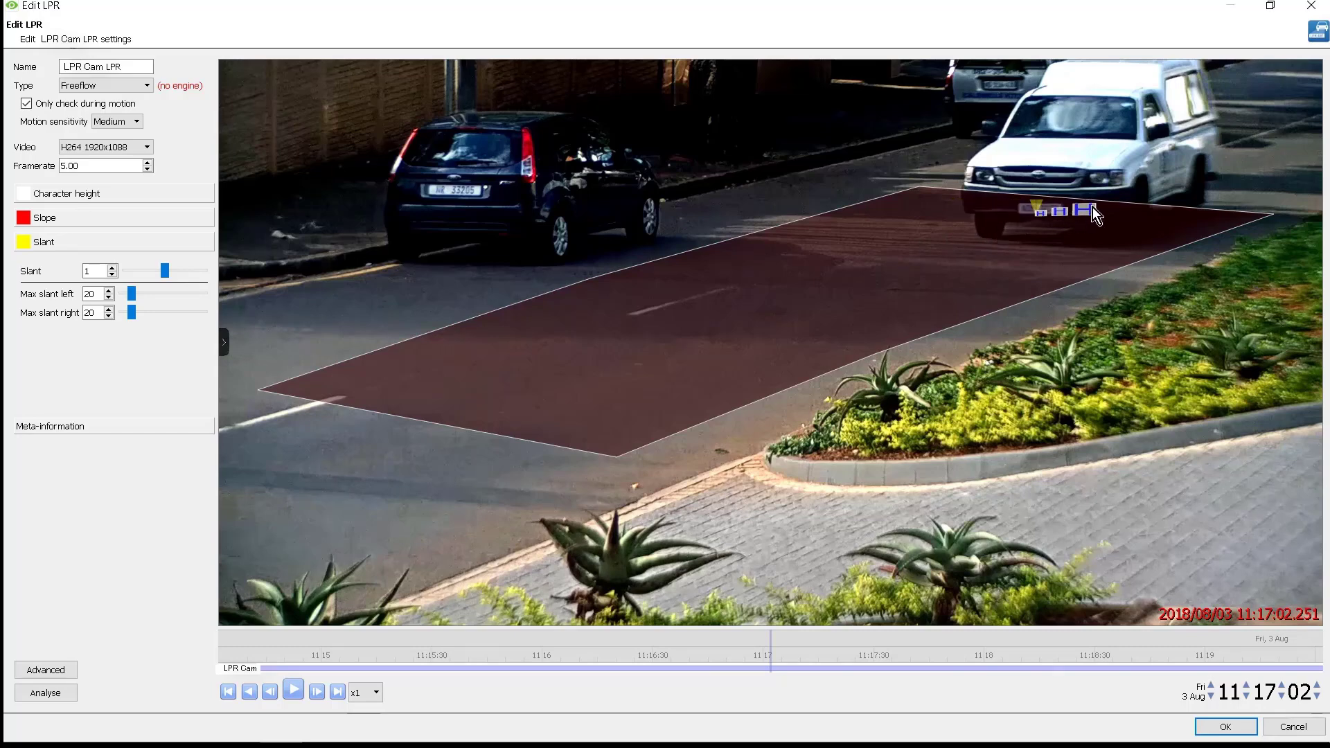
Set the minimum character height to 21 for the distant plate and the maximum to 38 using the pickup's nearest position at 11:17:03.
click(77, 194)
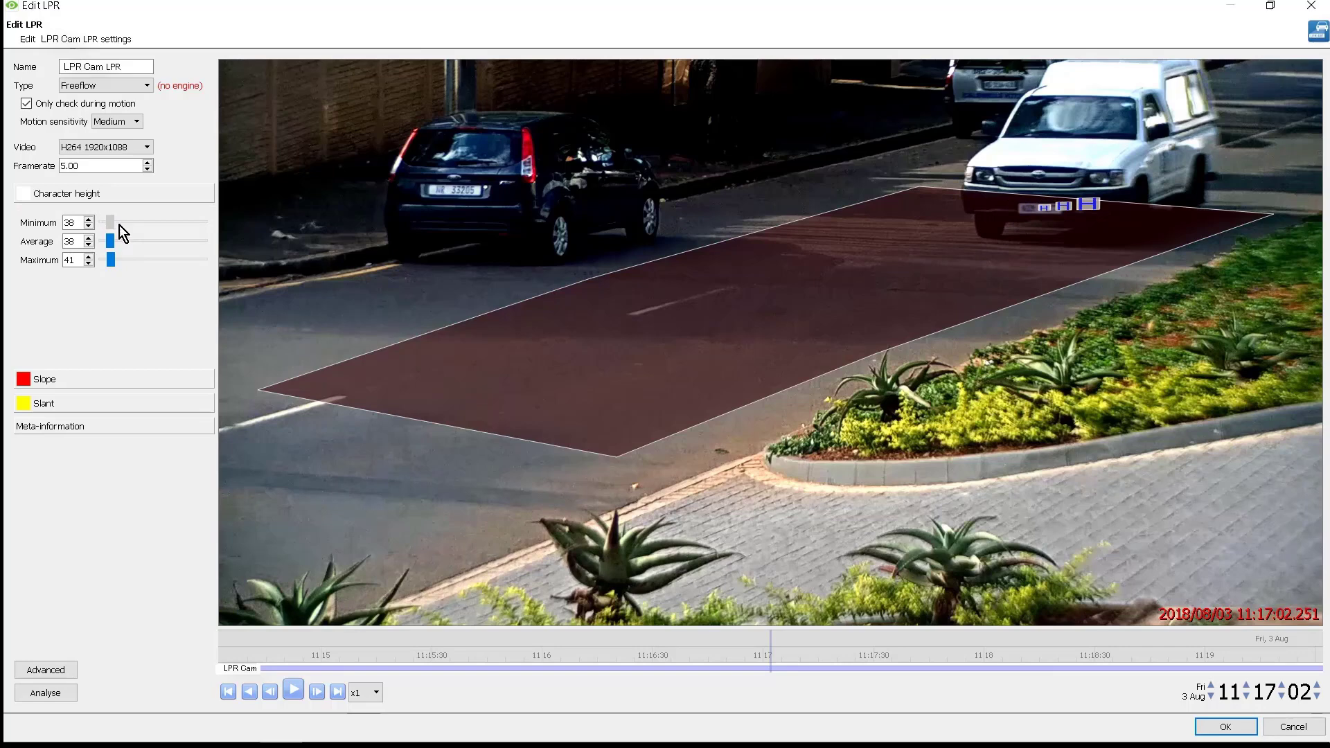
mouse_move(119, 226)
mouse_down()
mouse_move(139, 228)
mouse_move(115, 229)
mouse_up()
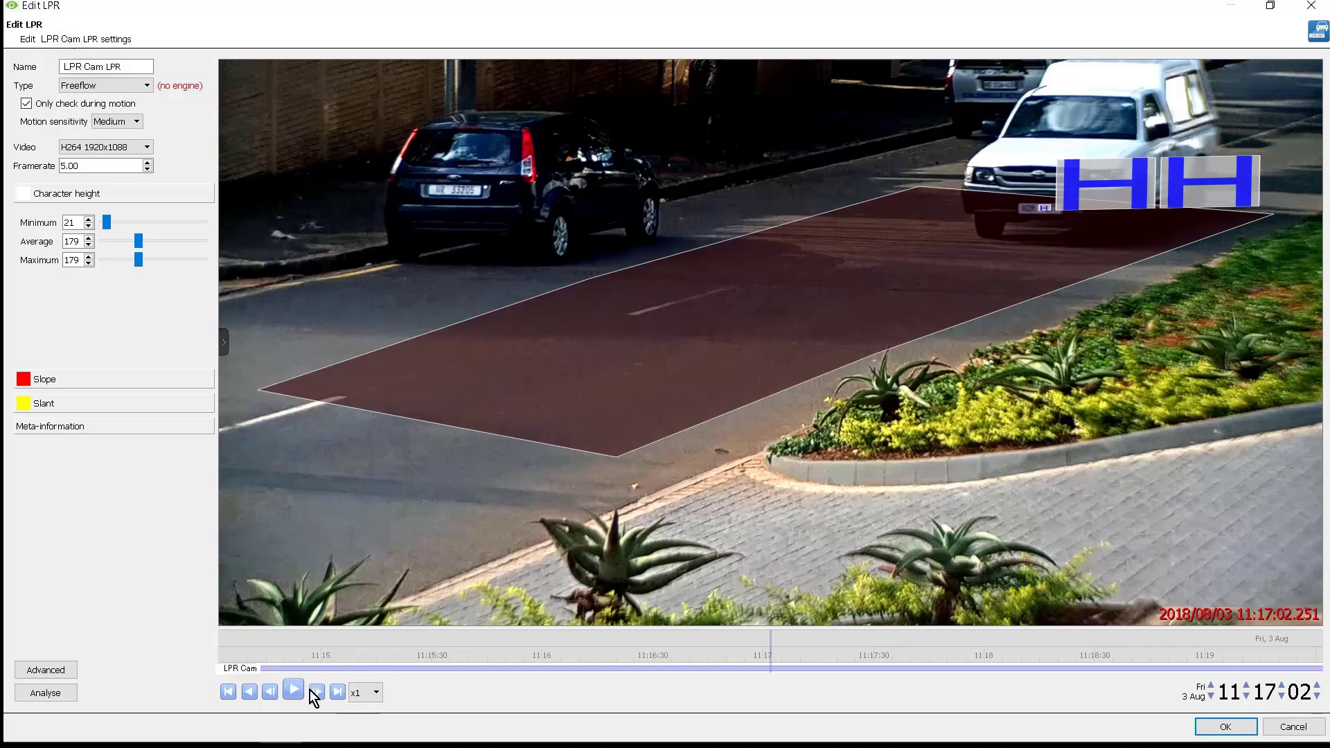
click(292, 692)
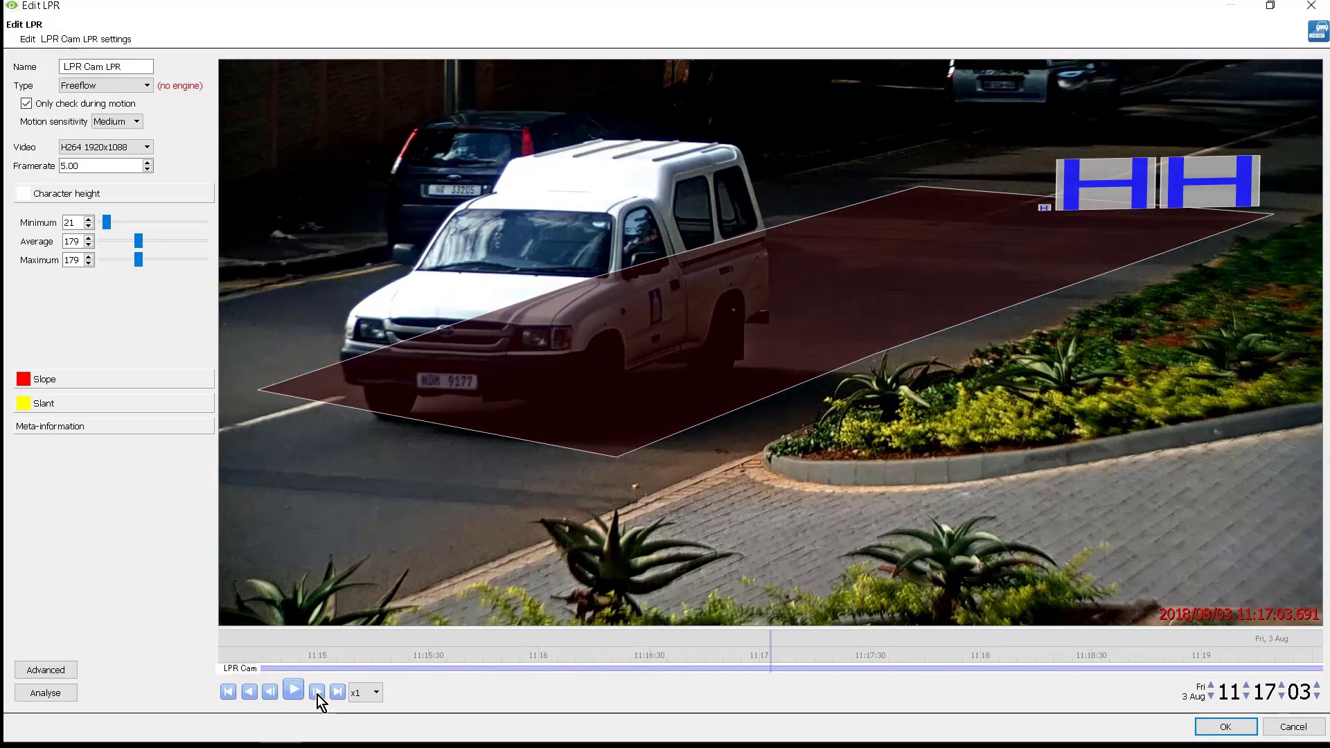
drag(1183, 185, 467, 363)
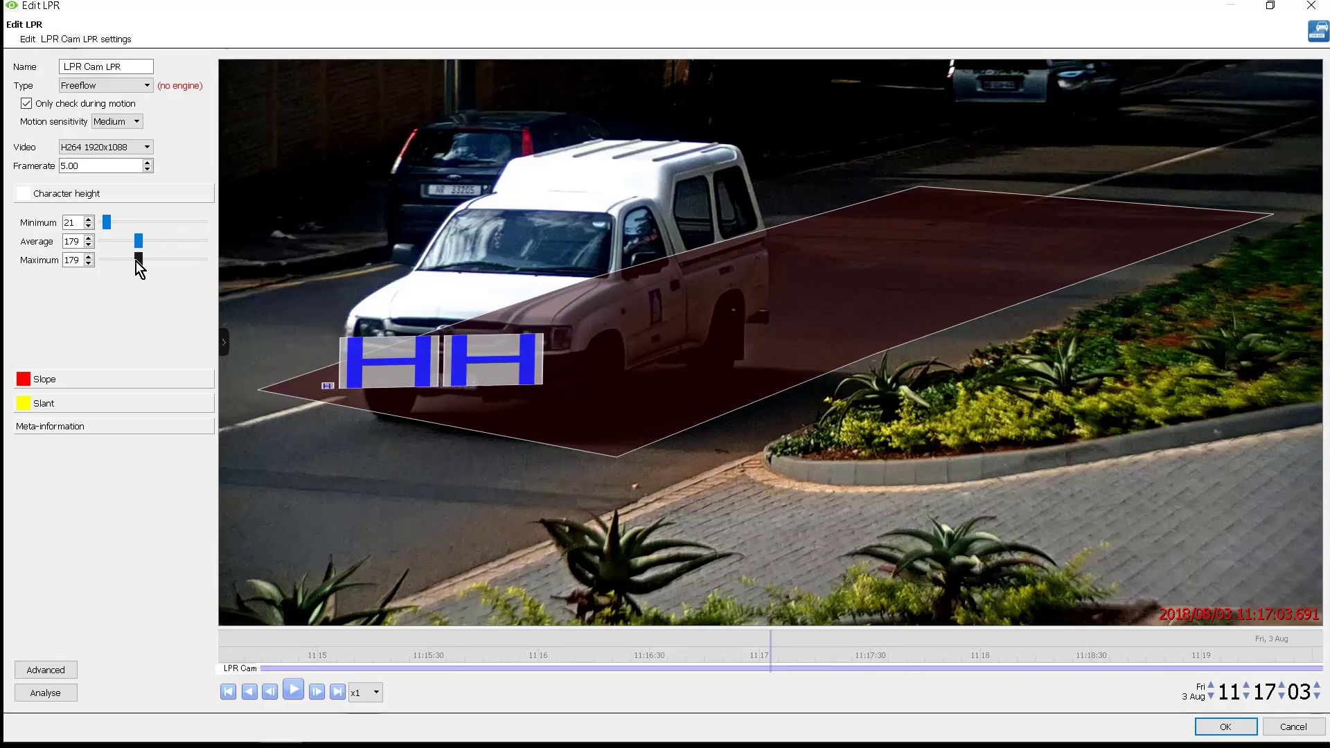
drag(136, 261, 111, 264)
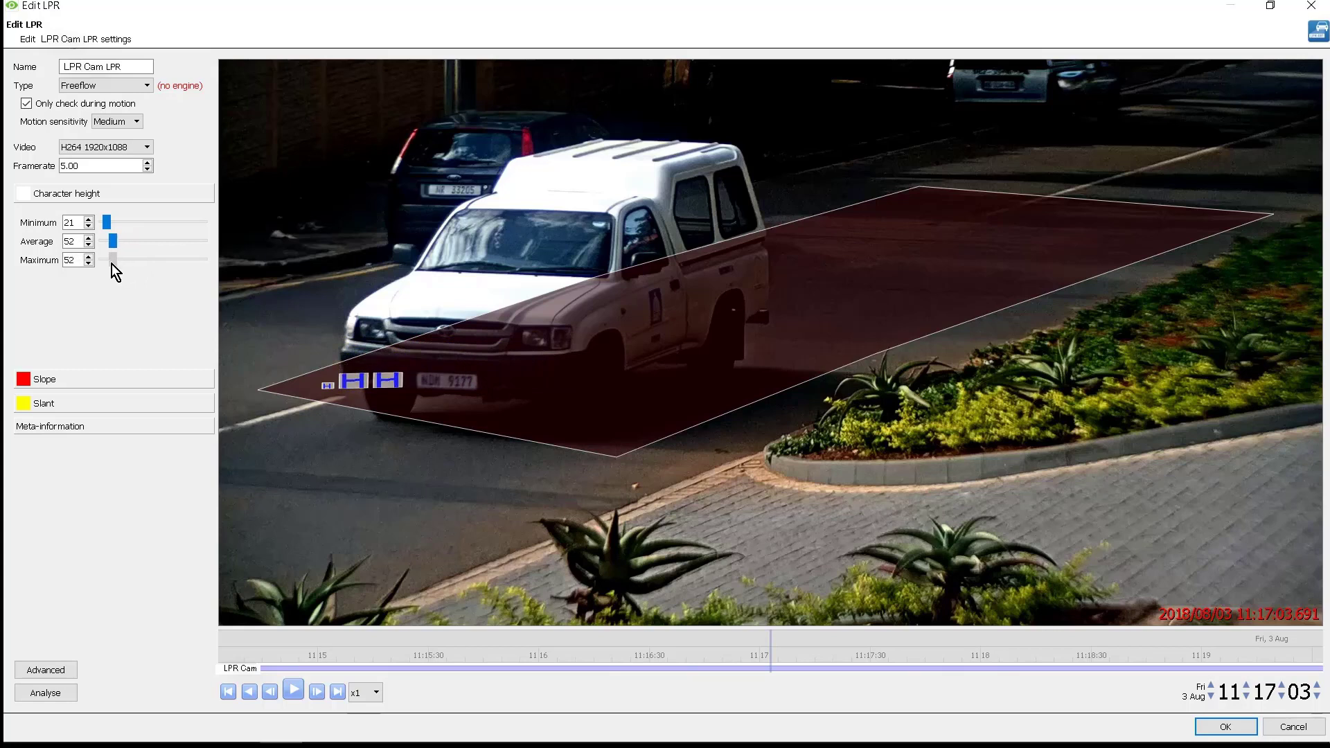
drag(405, 381, 414, 376)
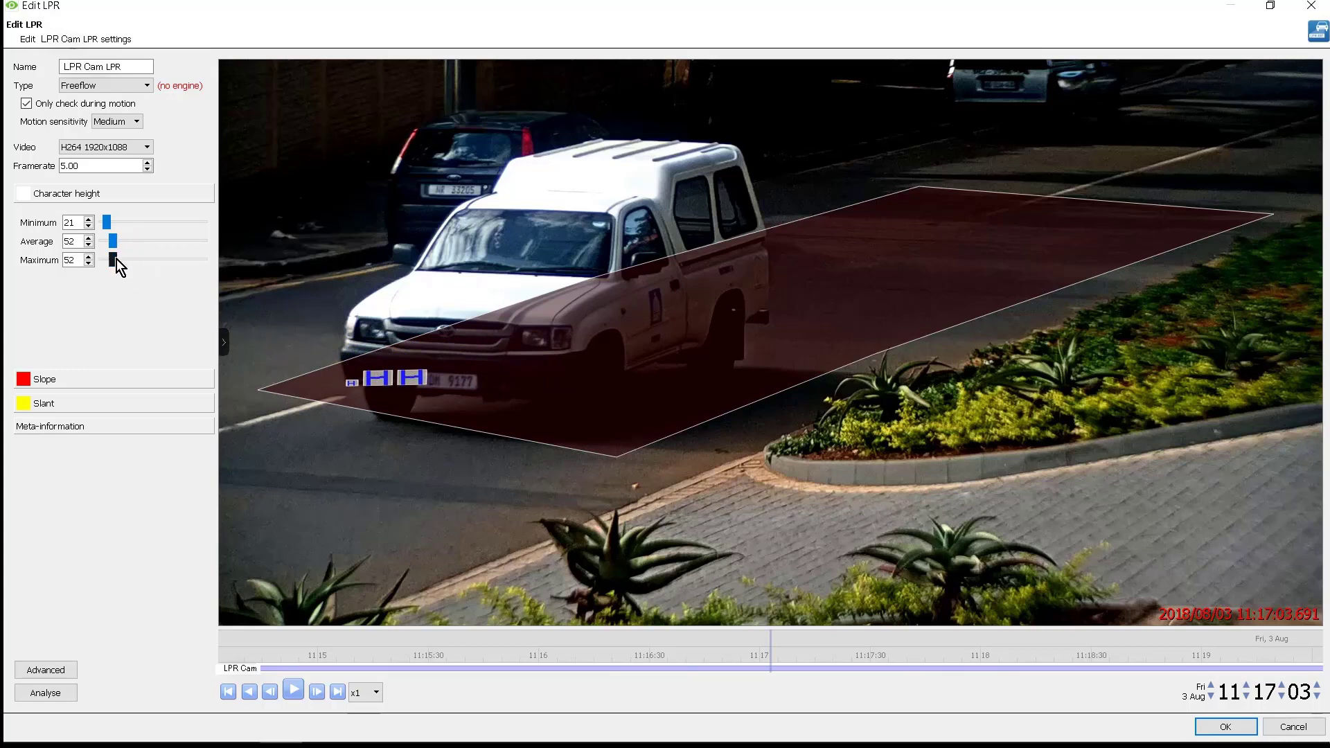
drag(116, 259, 114, 260)
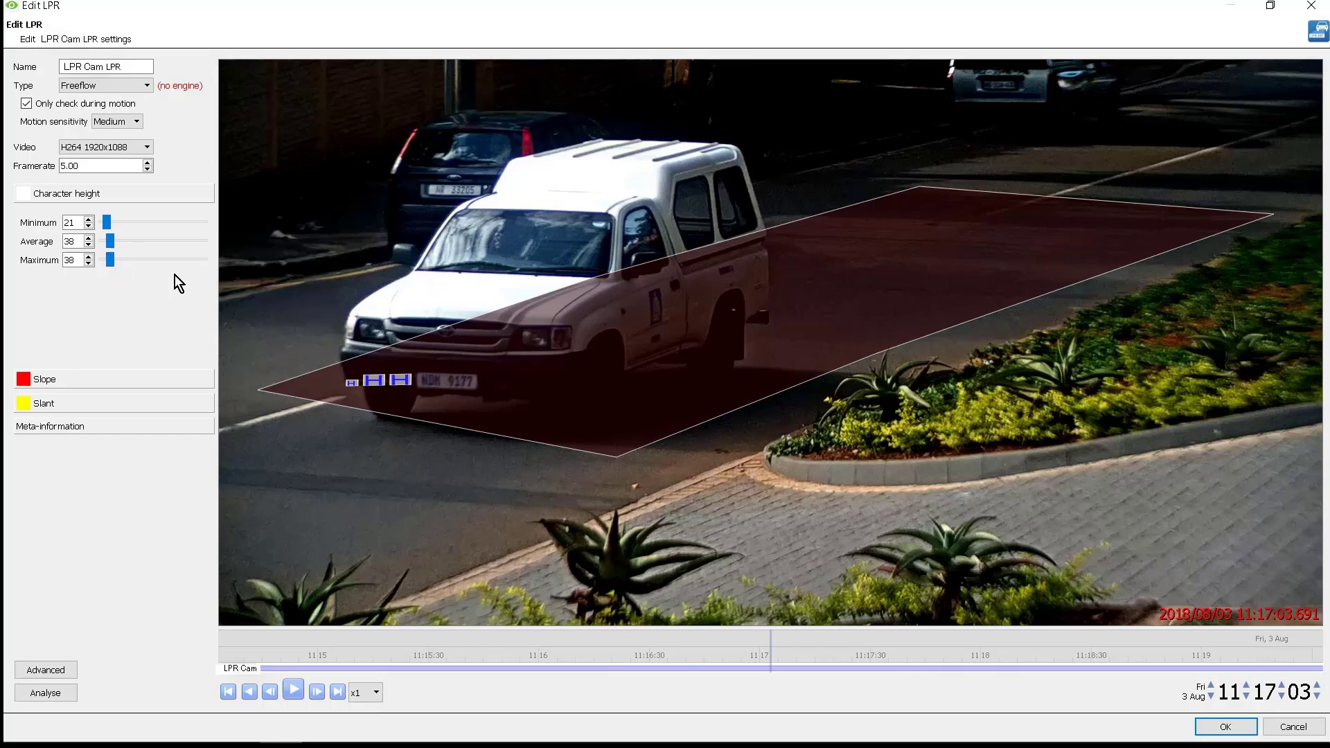
drag(397, 383, 410, 384)
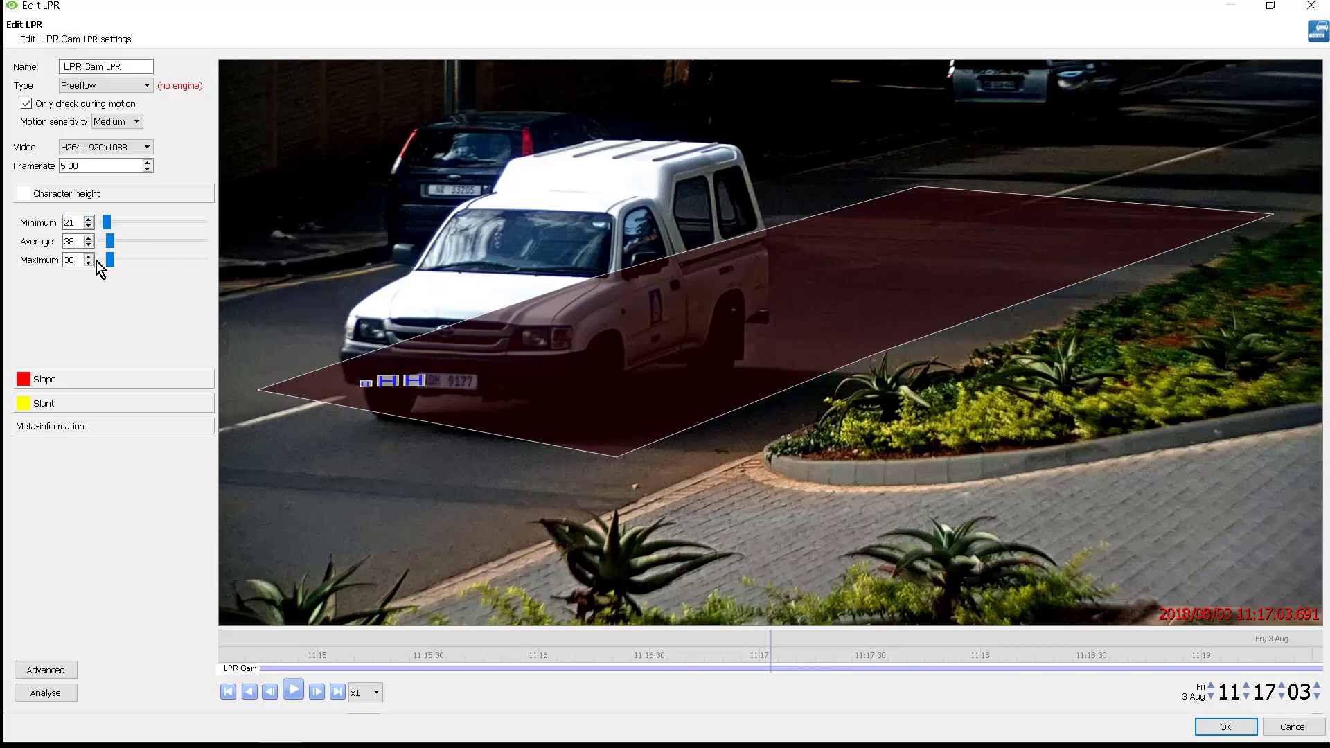
Step the footage back to the pickup in the middle of the zone and place the character markers over its plate.
click(272, 691)
click(272, 690)
click(272, 690)
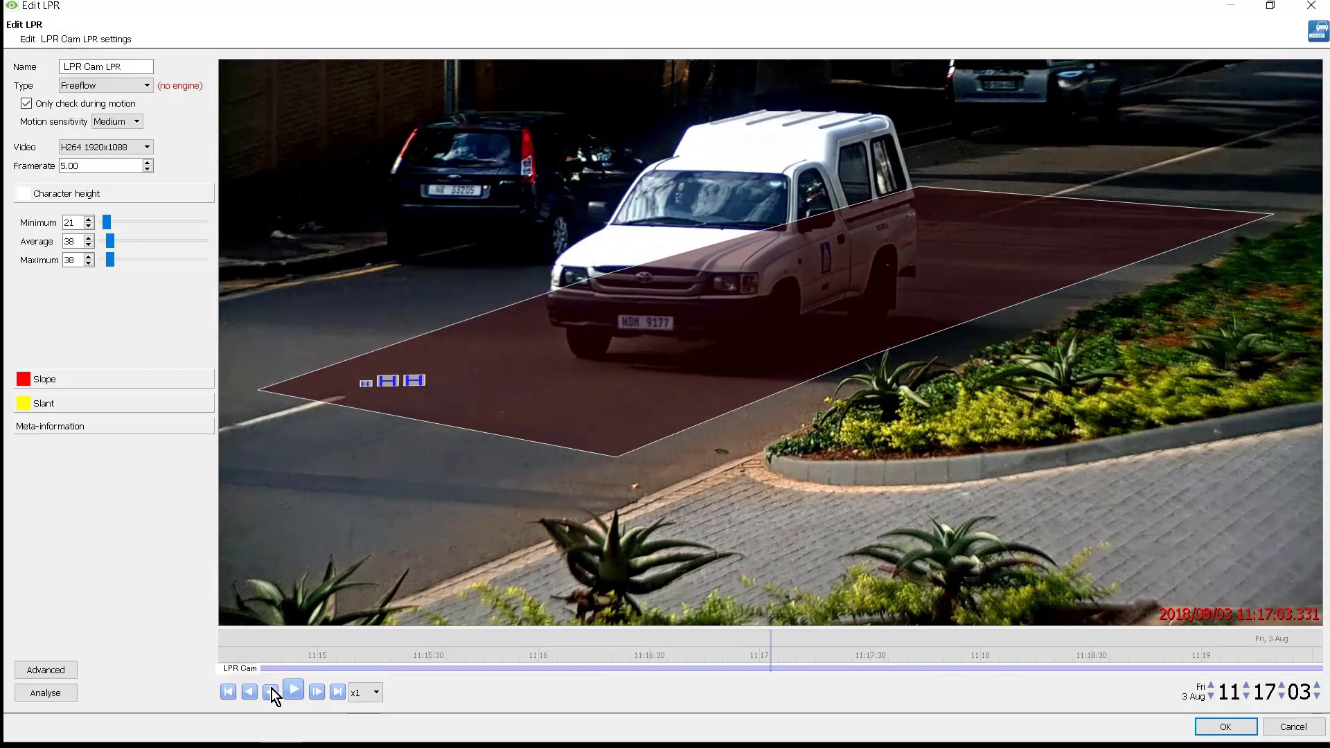
click(271, 690)
drag(418, 383, 742, 301)
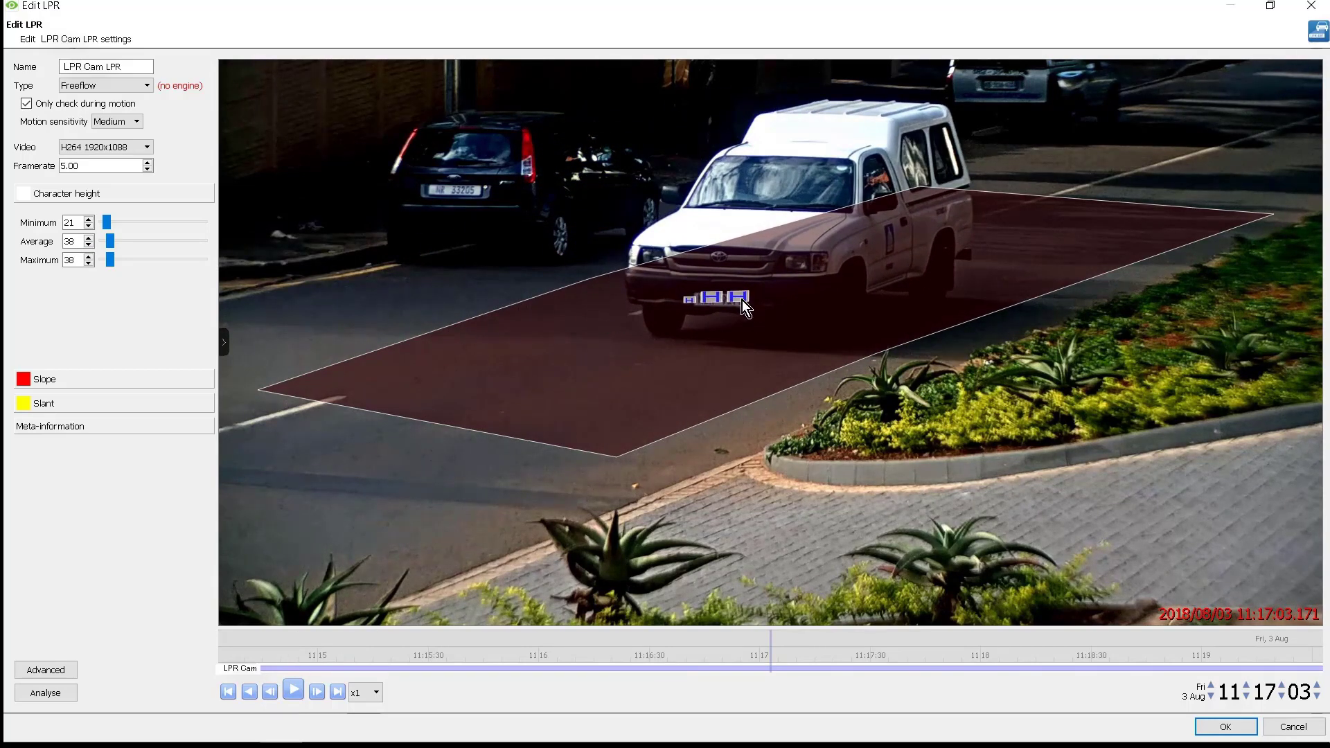
Set the average character height to 29, move the character markers off the pickup's plate, and save the LPR Cam settings.
click(89, 246)
click(89, 245)
click(88, 245)
drag(738, 298, 776, 316)
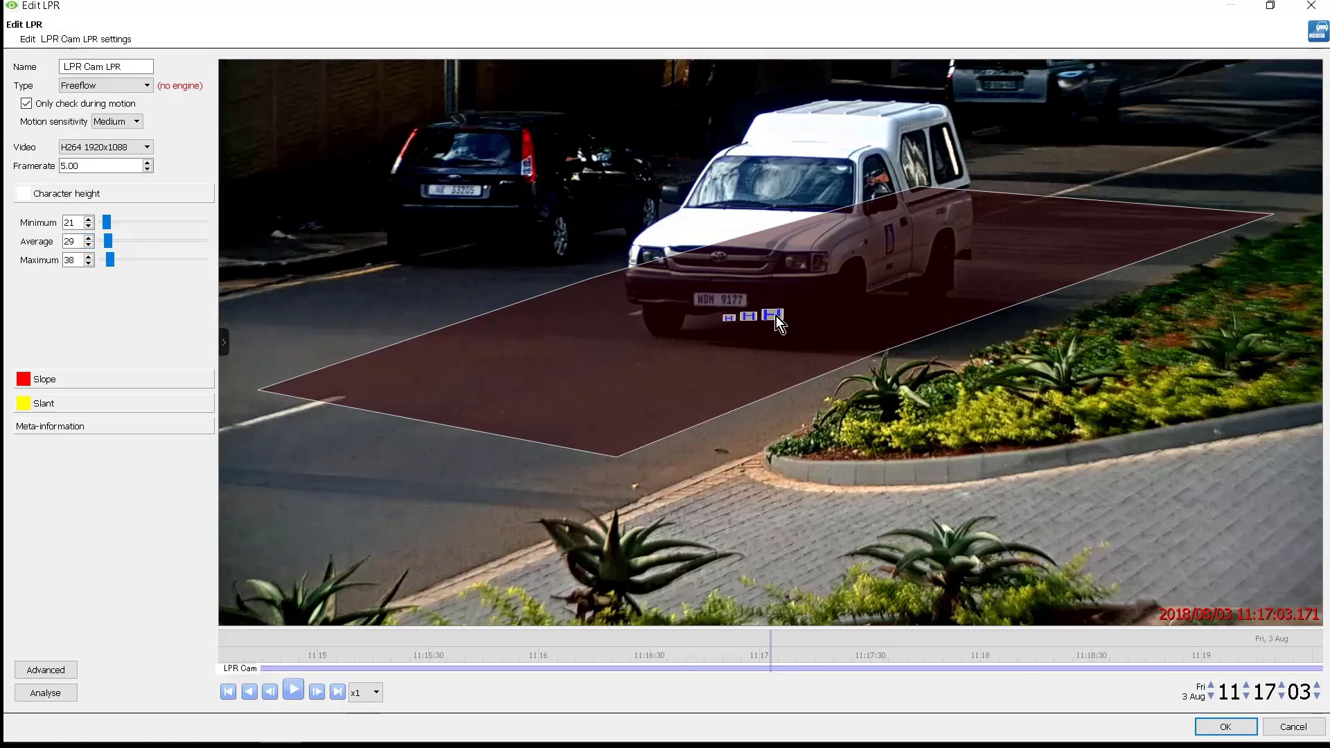
click(1226, 727)
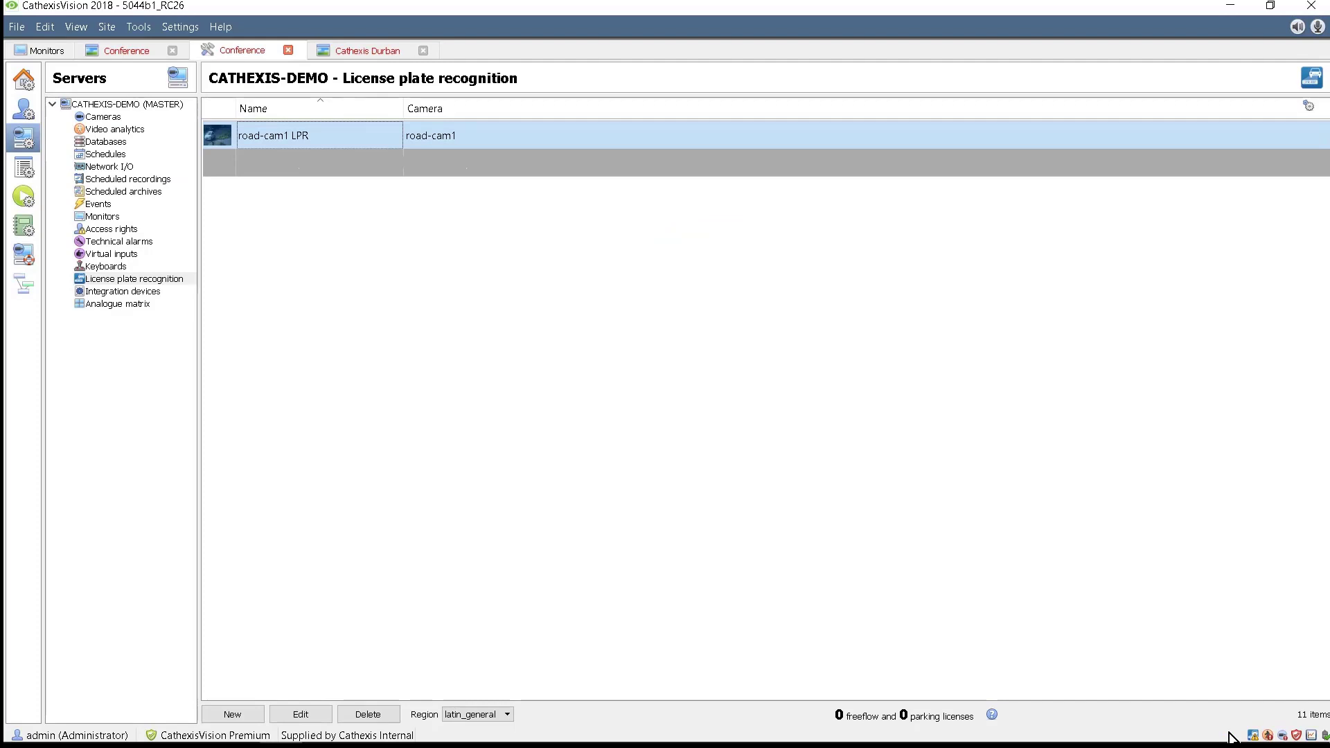
Open the road-cam1 LPR settings, play the footage until the white pickup is inside the zone, and analyse that frame.
double_click(272, 141)
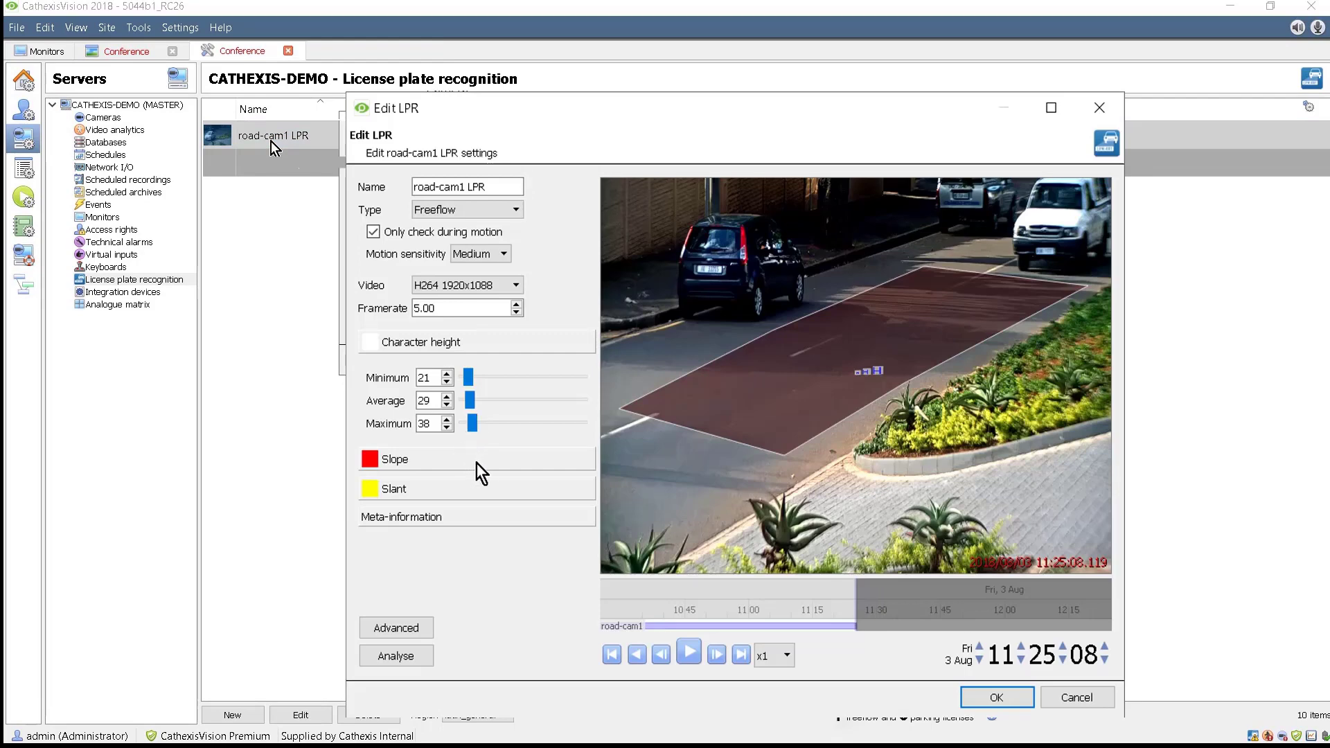
click(690, 655)
click(690, 655)
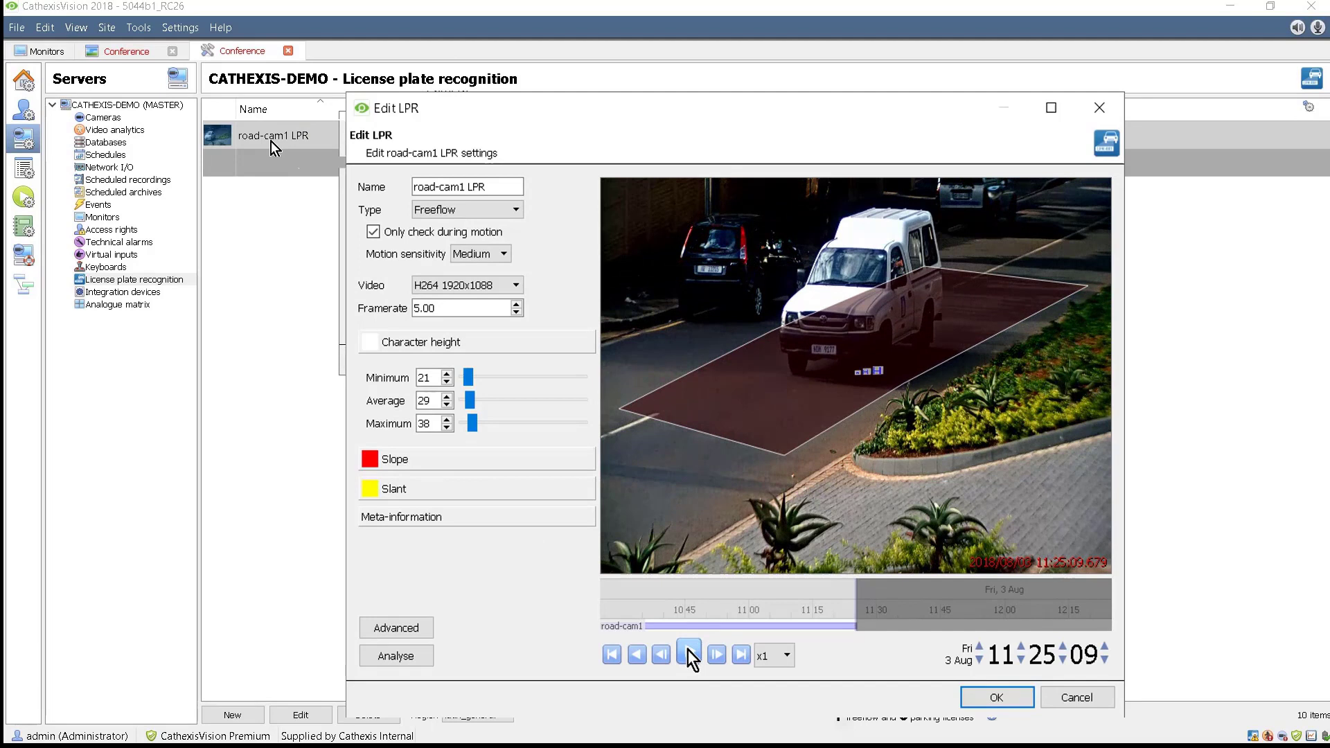
click(401, 654)
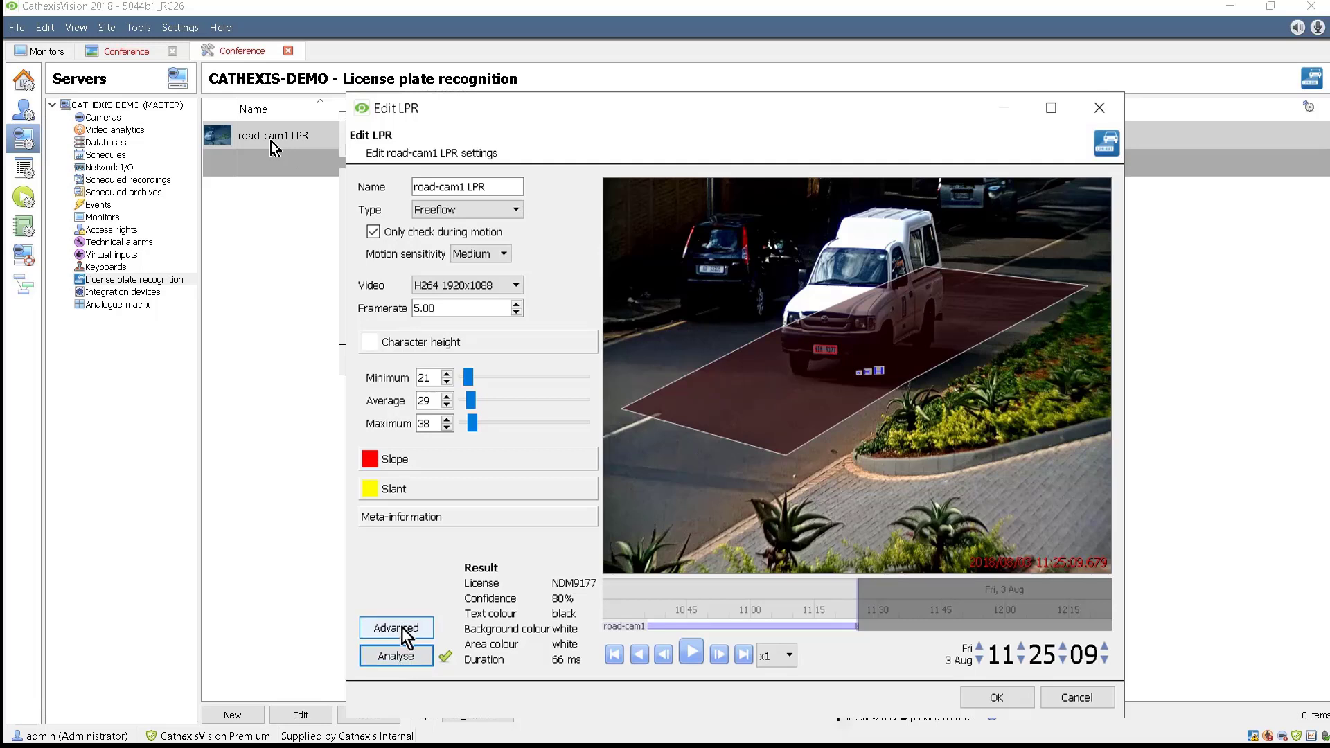
Turn off plate type analysis in the advanced LPR settings and analyse the current frame again.
click(404, 628)
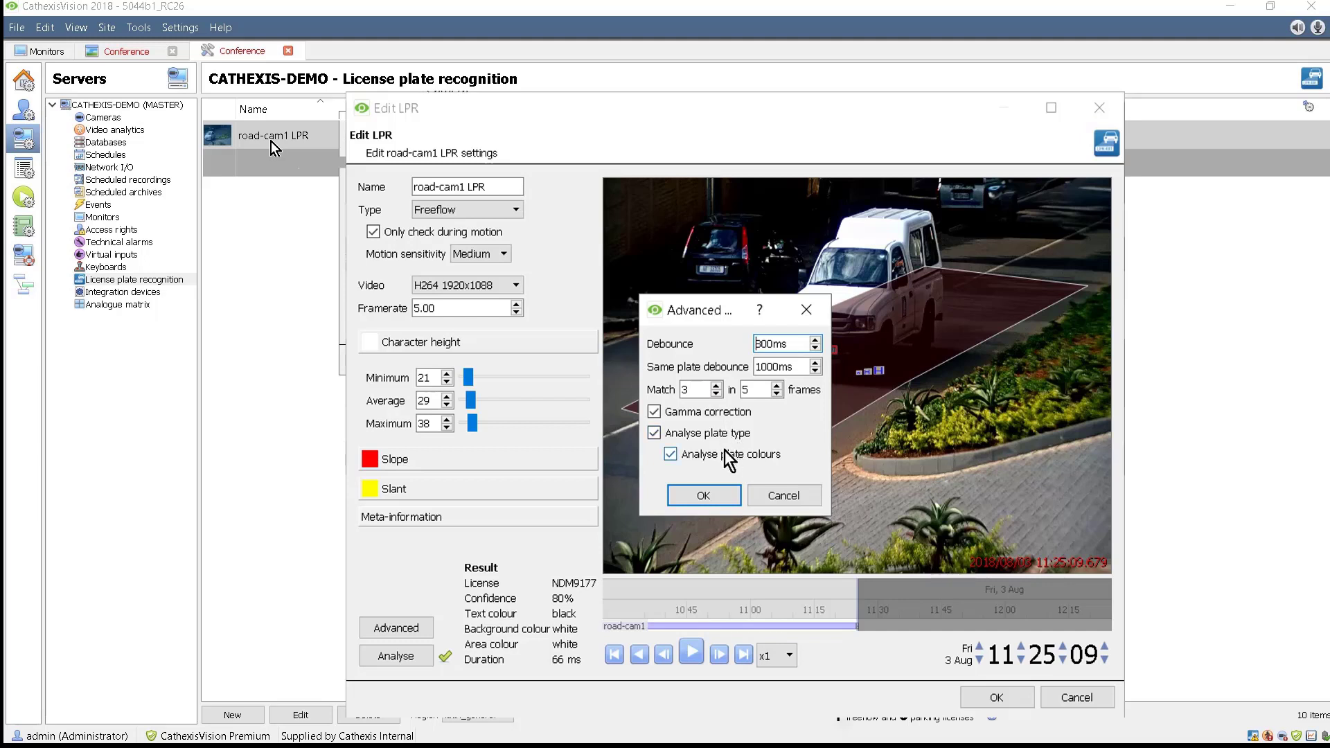
click(654, 433)
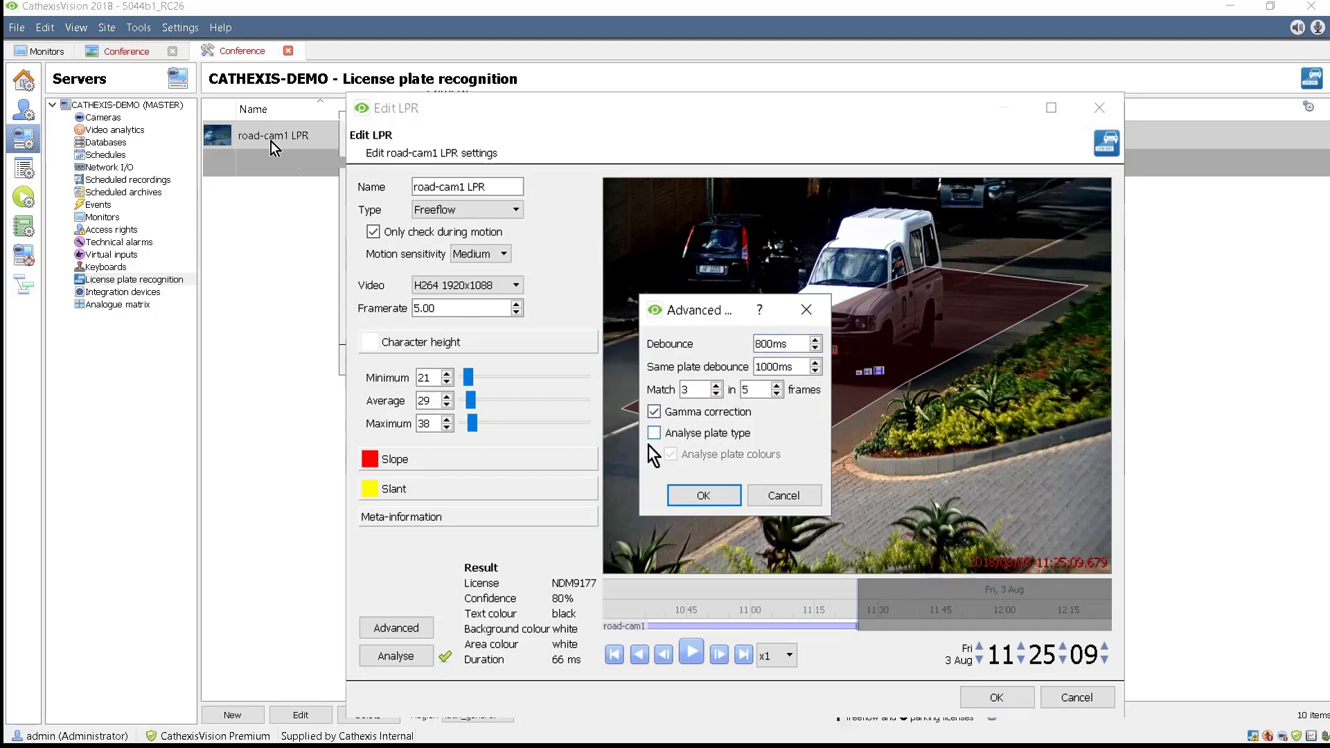
click(724, 496)
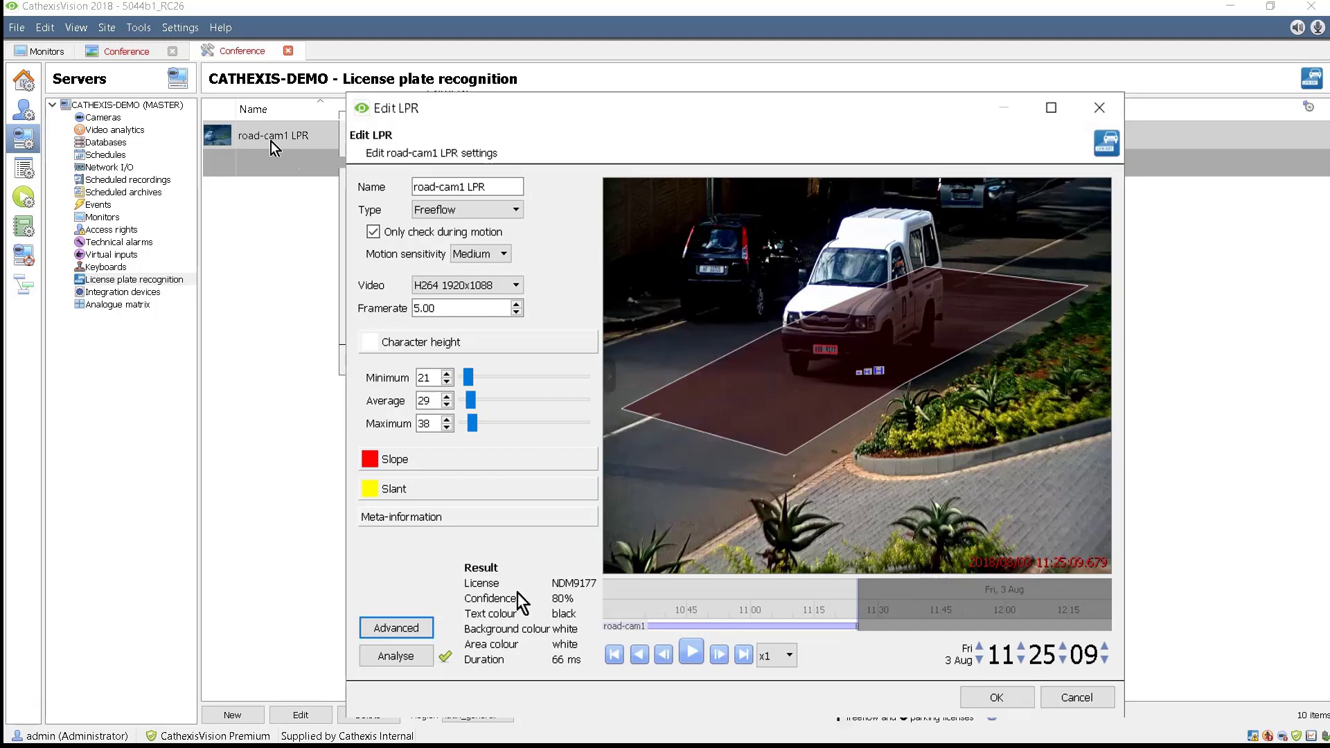
click(397, 657)
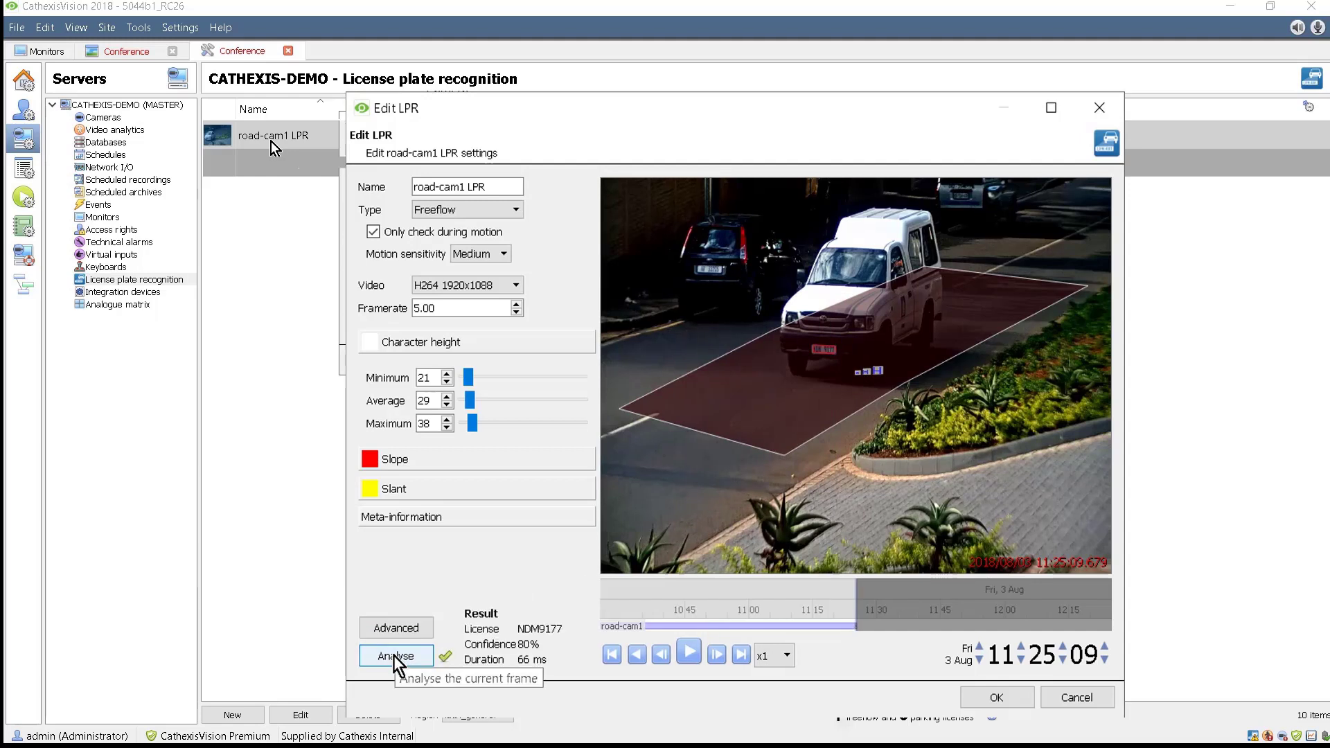
Turn plate type analysis, including plate colours, back on in the advanced settings and rerun the frame analysis.
click(396, 628)
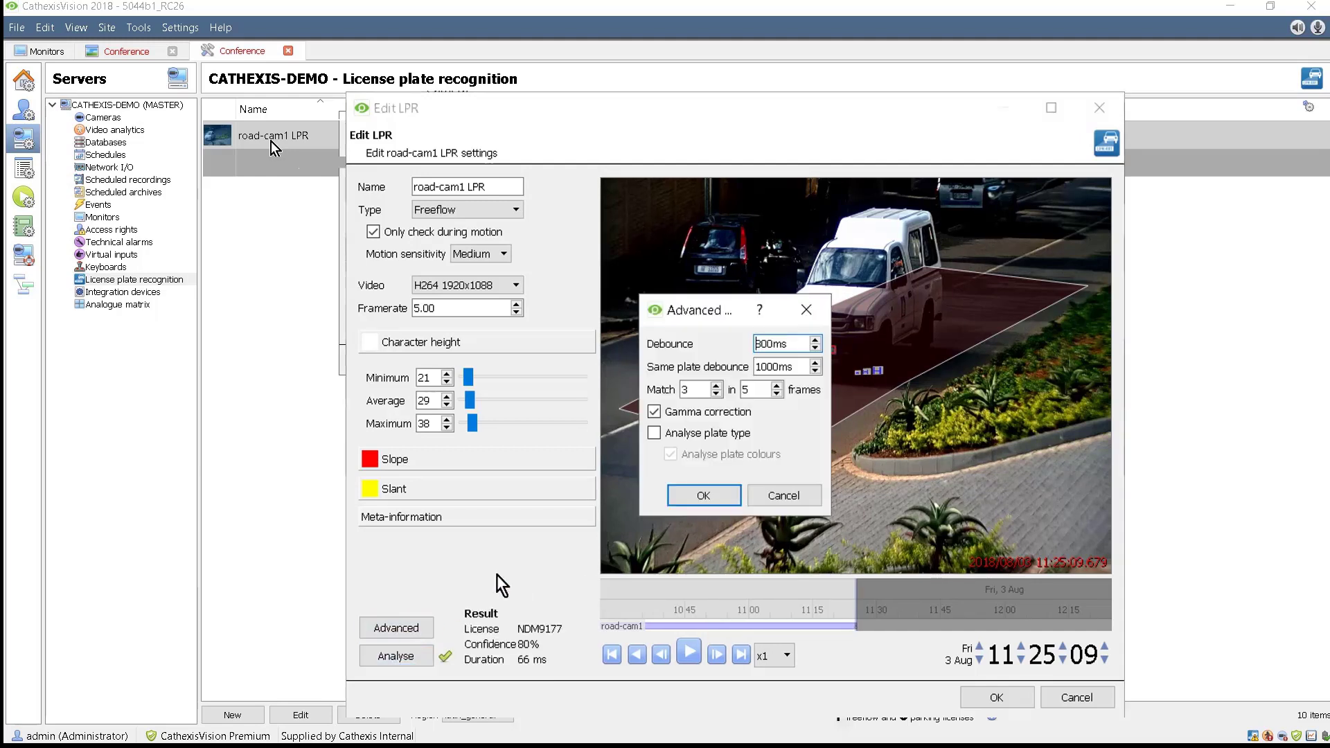
click(690, 436)
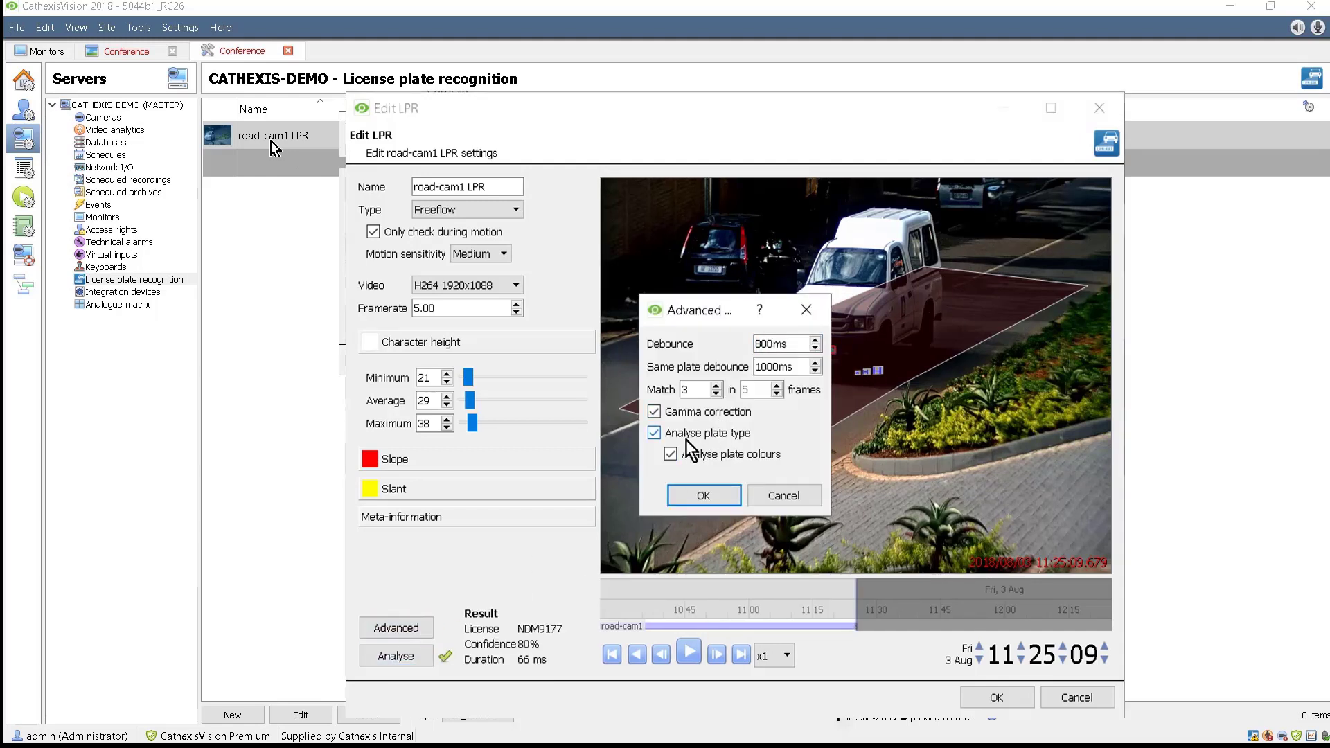
click(714, 500)
click(403, 655)
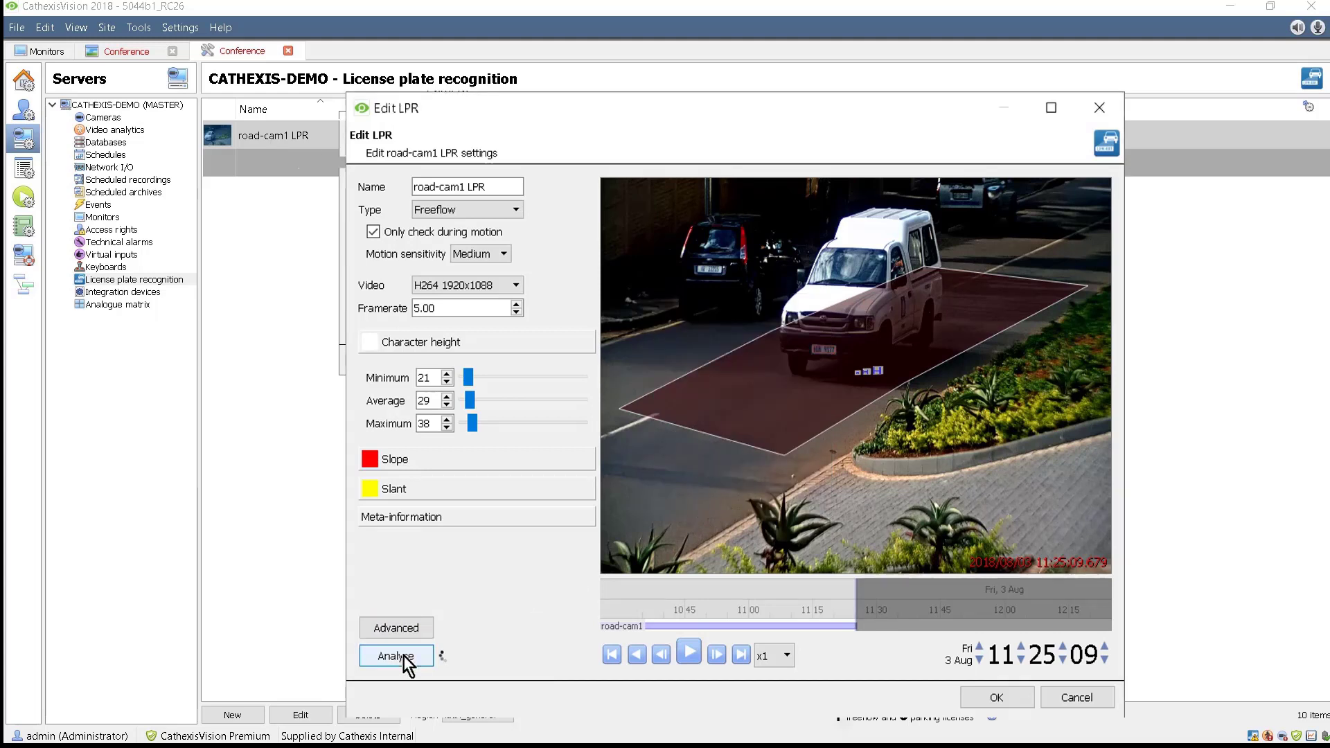
Review the meta-information options, keeping plate position Front and lane position Entry, and save the road-cam1 LPR settings.
click(473, 520)
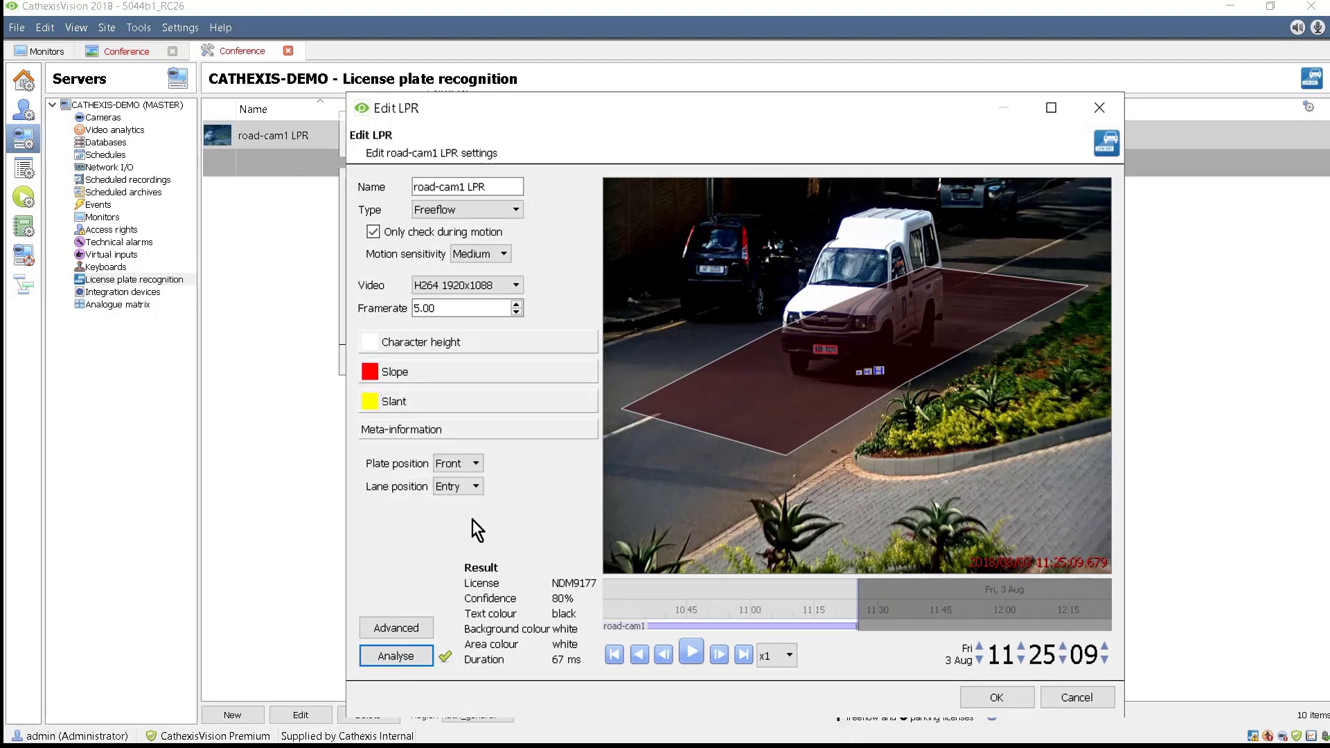
click(478, 465)
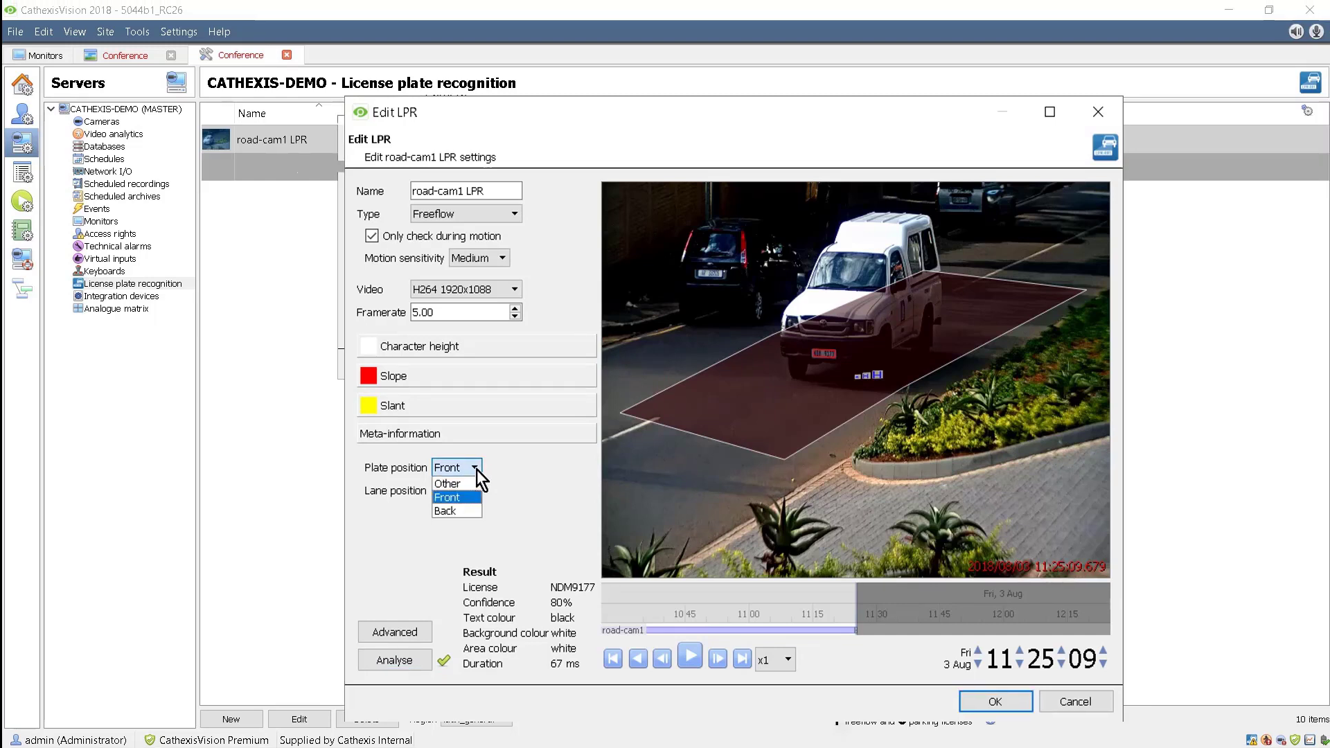
click(476, 476)
click(477, 491)
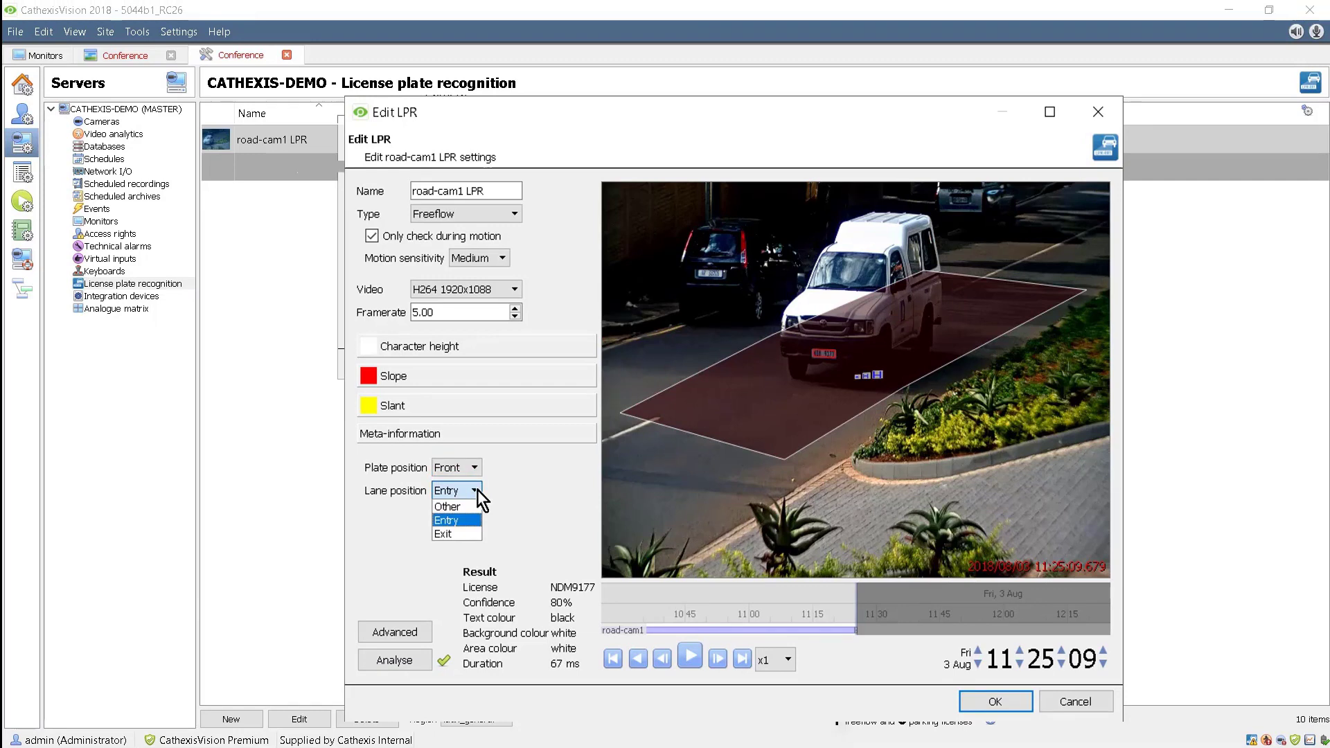
click(477, 489)
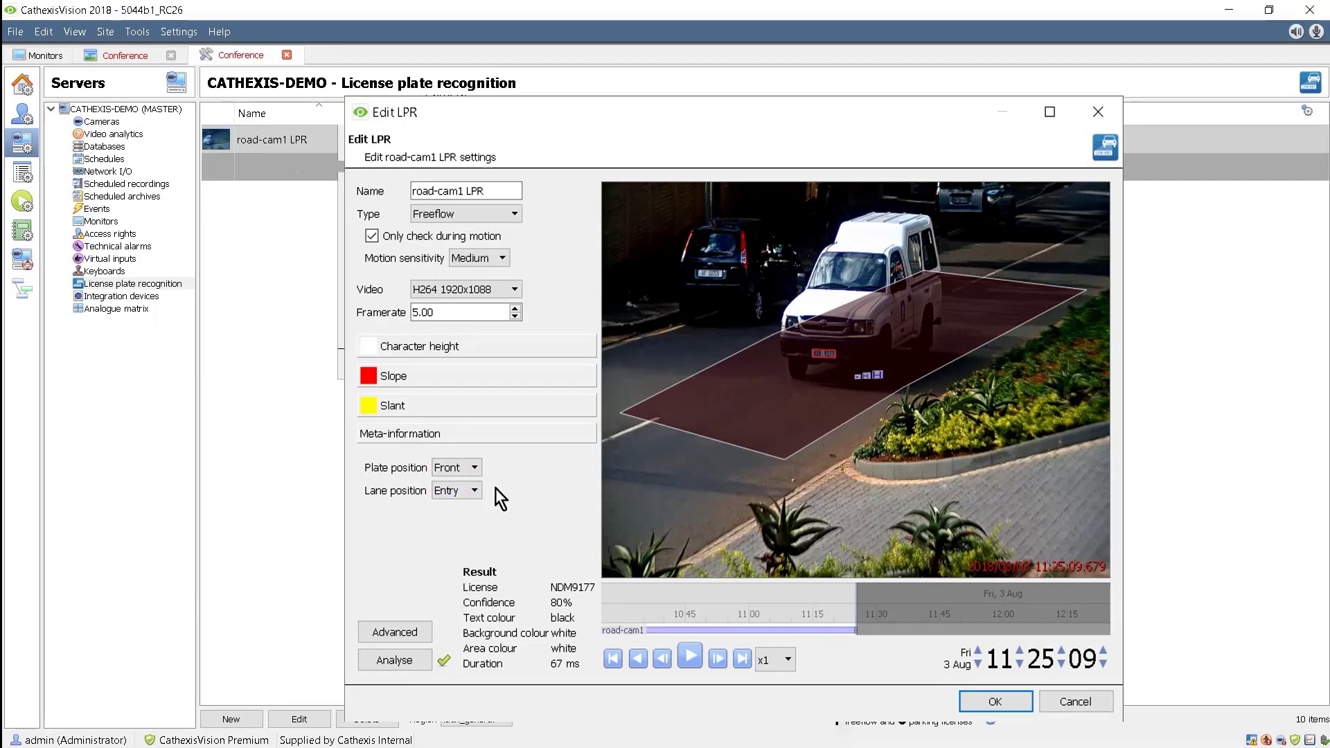
click(994, 702)
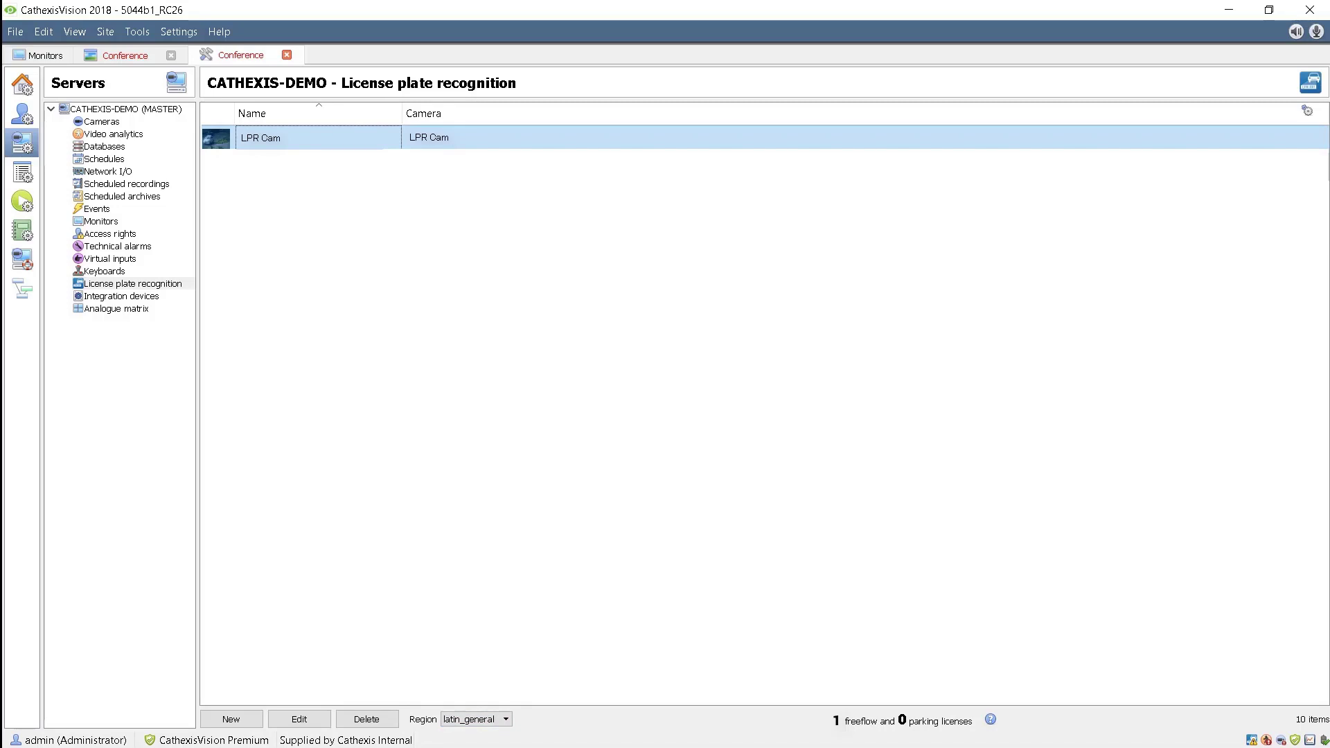
Switch to the site's live camera view and bring up the rob-car LPR detections overlay option.
click(132, 56)
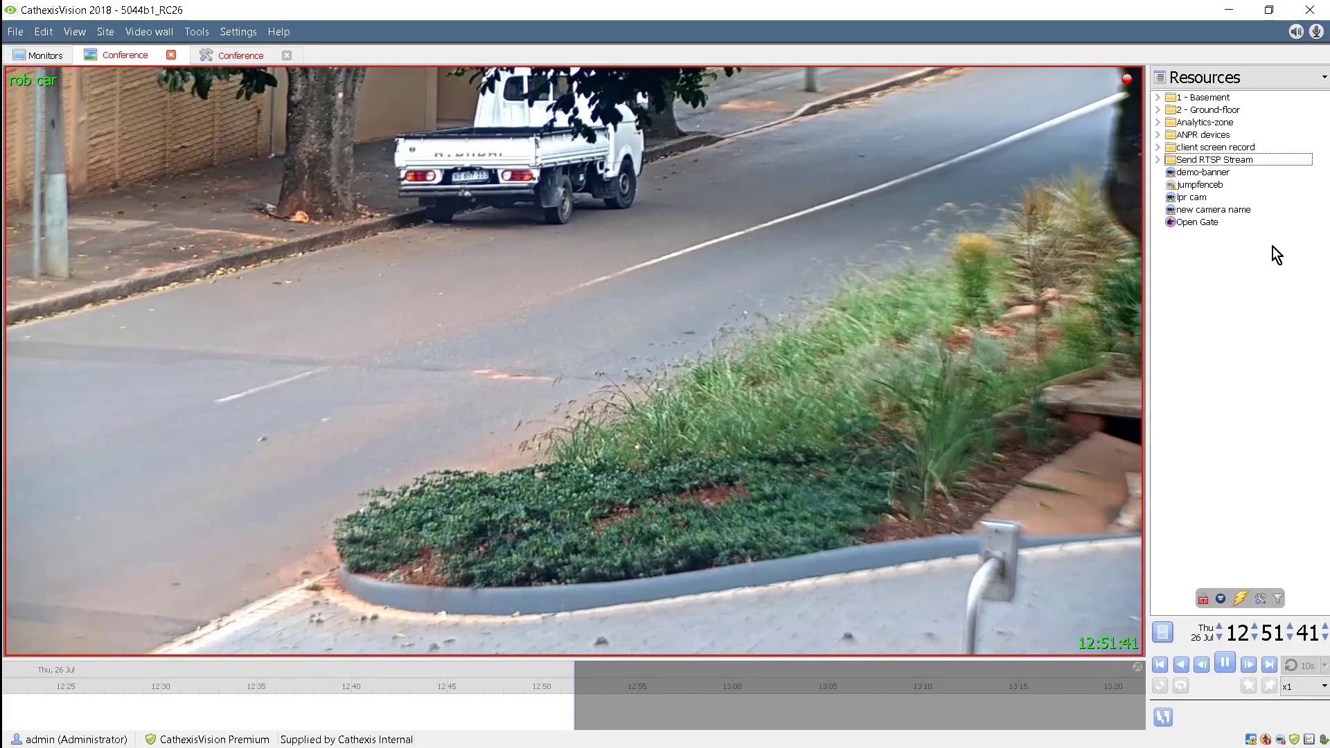
mouse_move(1208, 202)
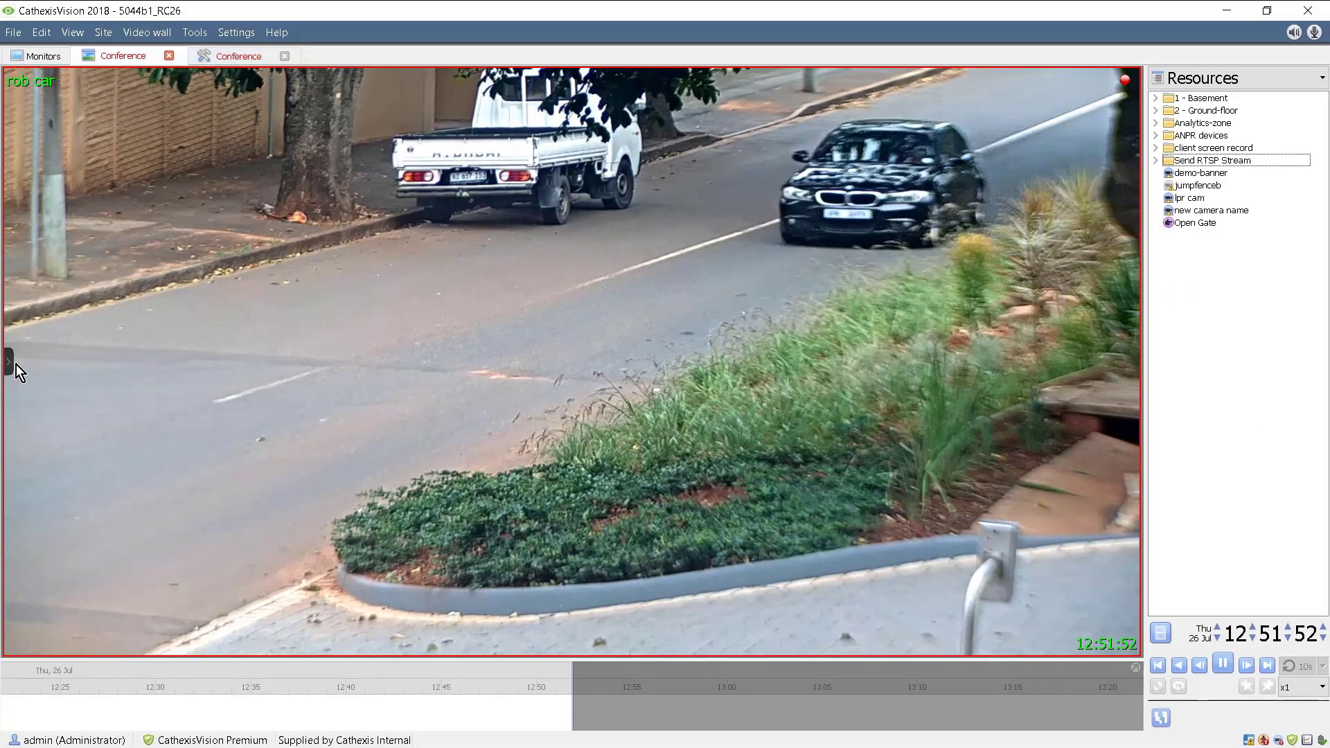
mouse_move(10, 360)
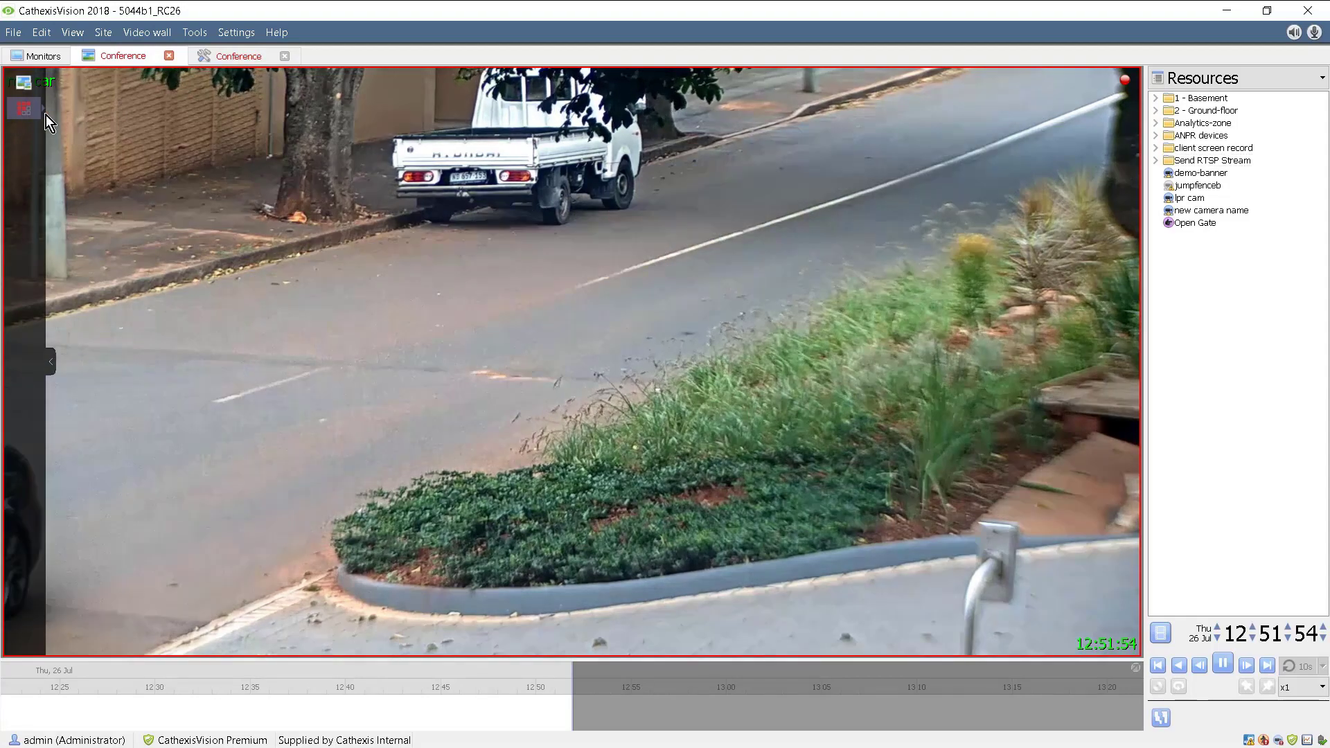
mouse_move(31, 111)
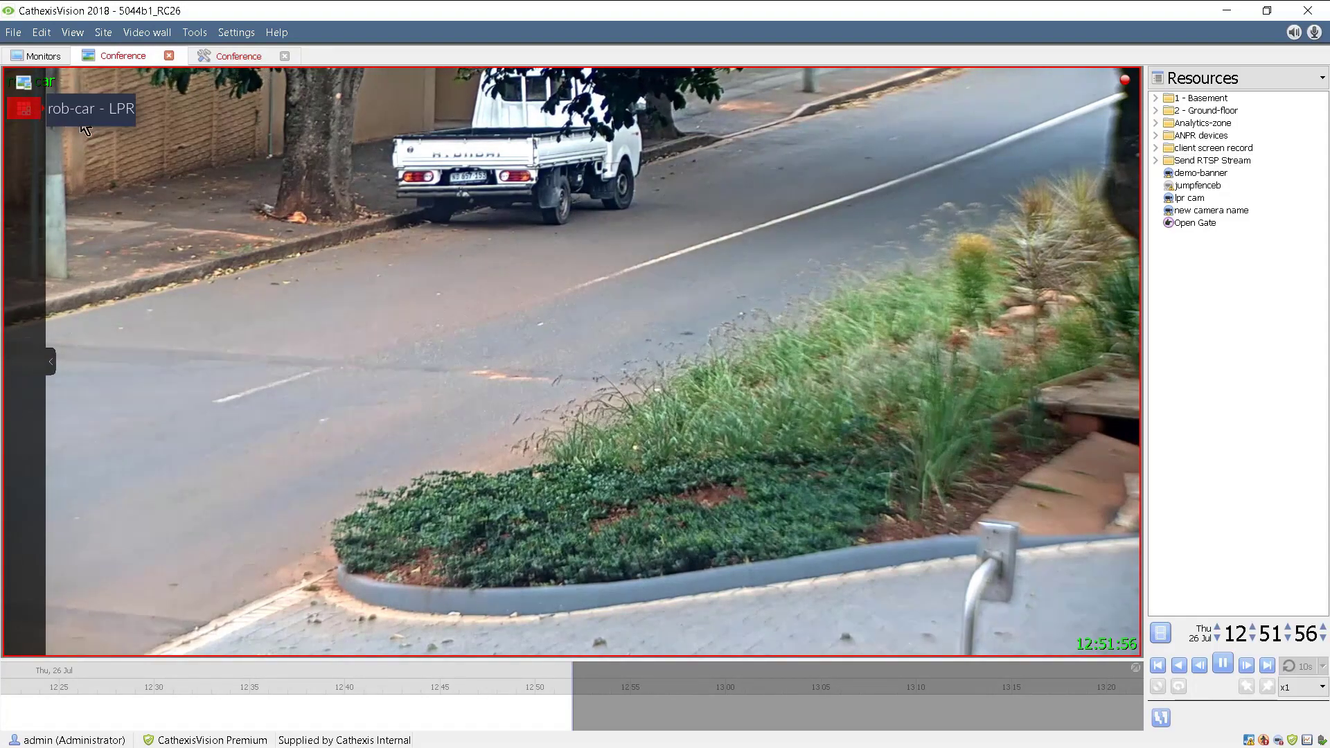
mouse_move(141, 126)
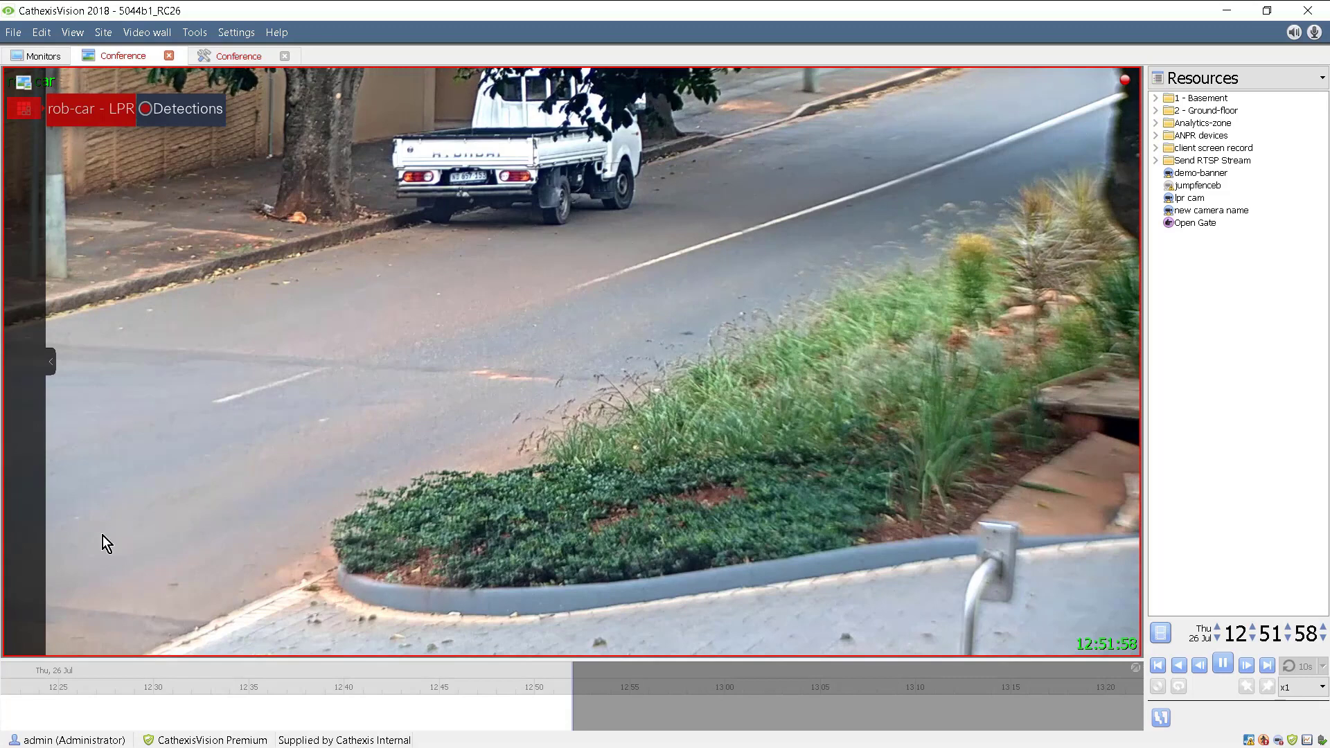